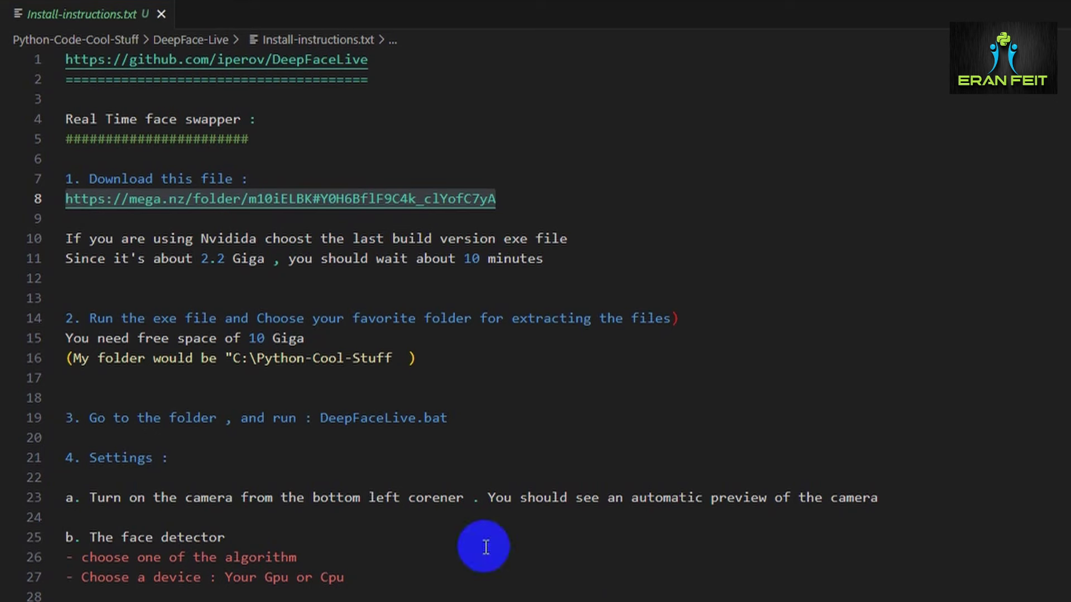
# - Select the MEGA folder link under "Download this file" in the install instructions
pyautogui.click(448, 497)
pyautogui.moveTo(272, 176); pyautogui.dragTo(66, 178)
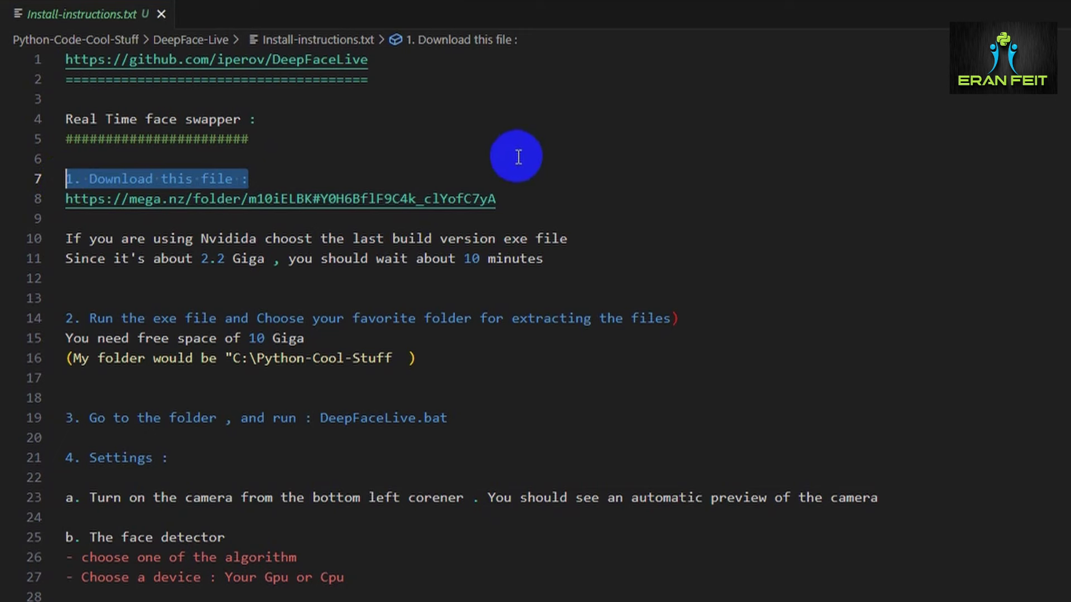
pyautogui.moveTo(497, 199); pyautogui.dragTo(54, 200)
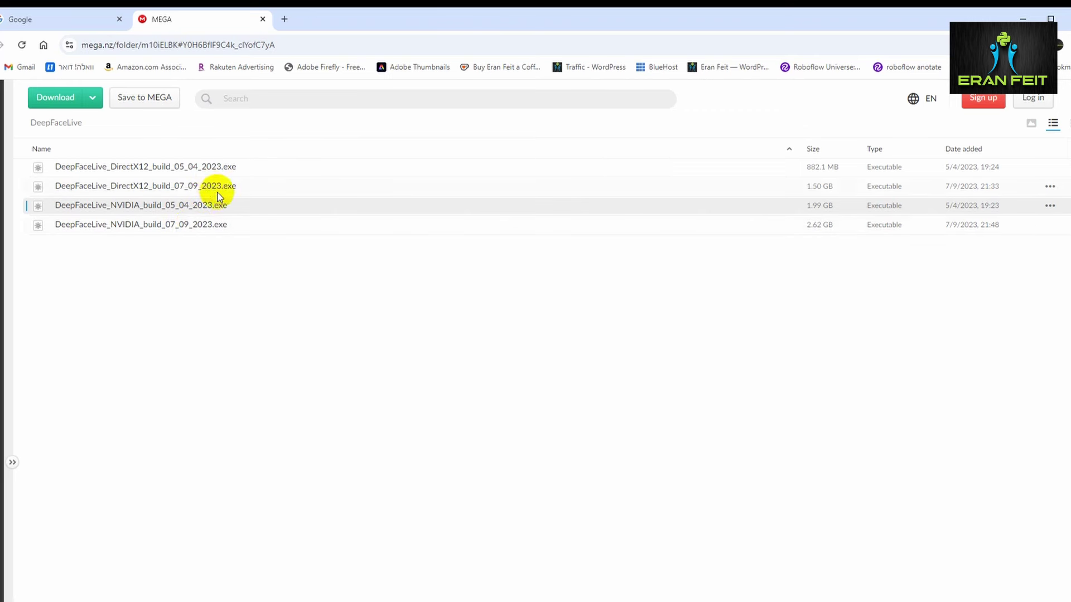
# - In the browser's MEGA folder, download DeepFaceLive_NVIDIA_build_07_09_2023.exe
pyautogui.click(179, 226)
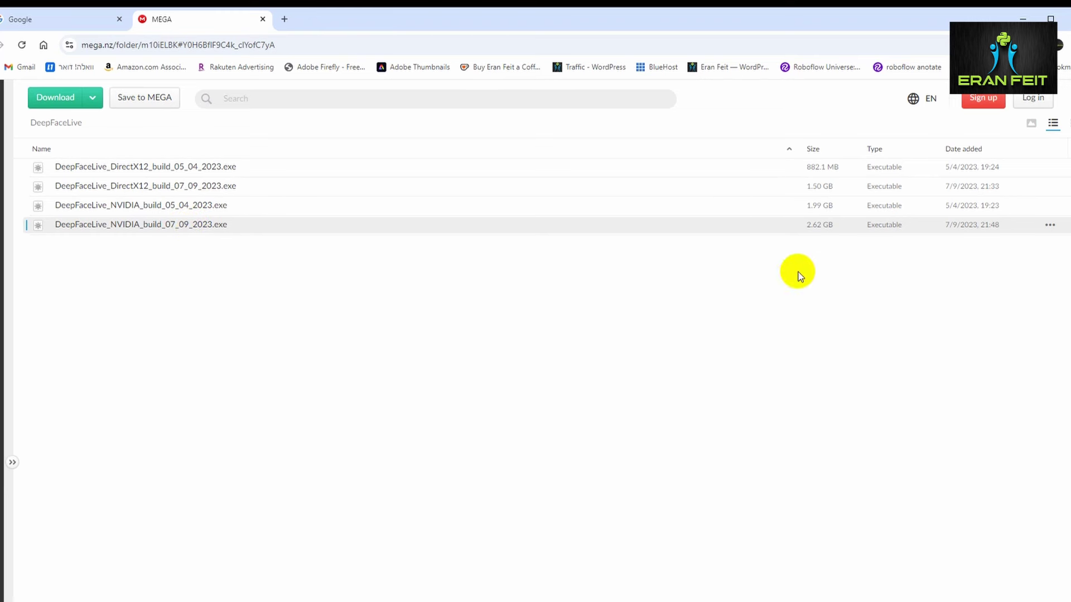
pyautogui.click(1048, 227)
pyautogui.moveTo(1000, 249)
pyautogui.click(897, 251)
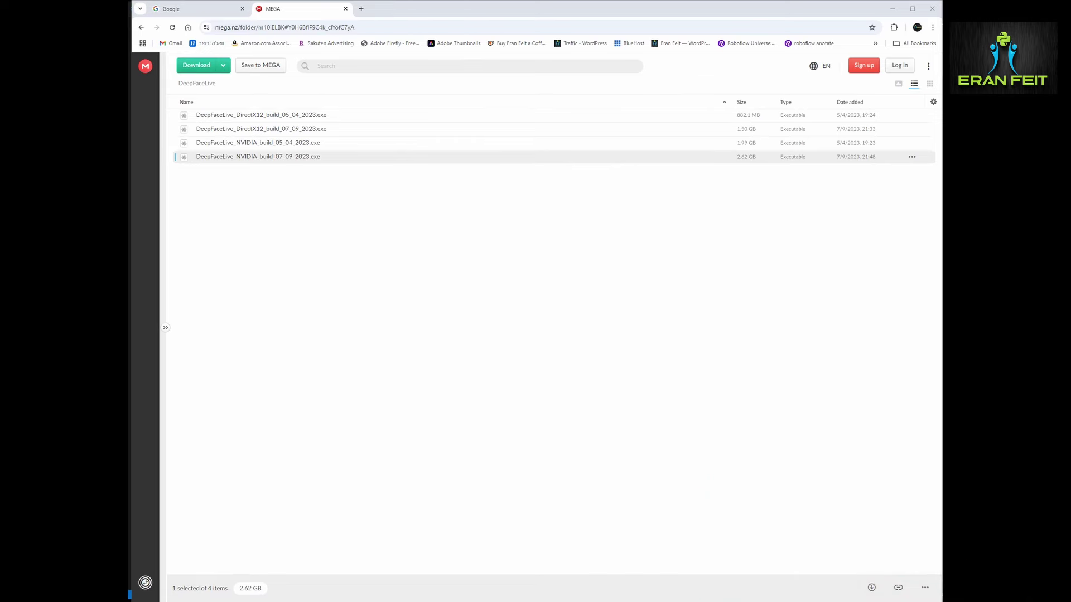
# - Run DeepFaceLive_NVIDIA_build_07_09_2023.exe past the SmartScreen block and extract the archive to C:\Python-Cool-Stuff\
pyautogui.moveTo(942, 108); pyautogui.dragTo(540, 107)
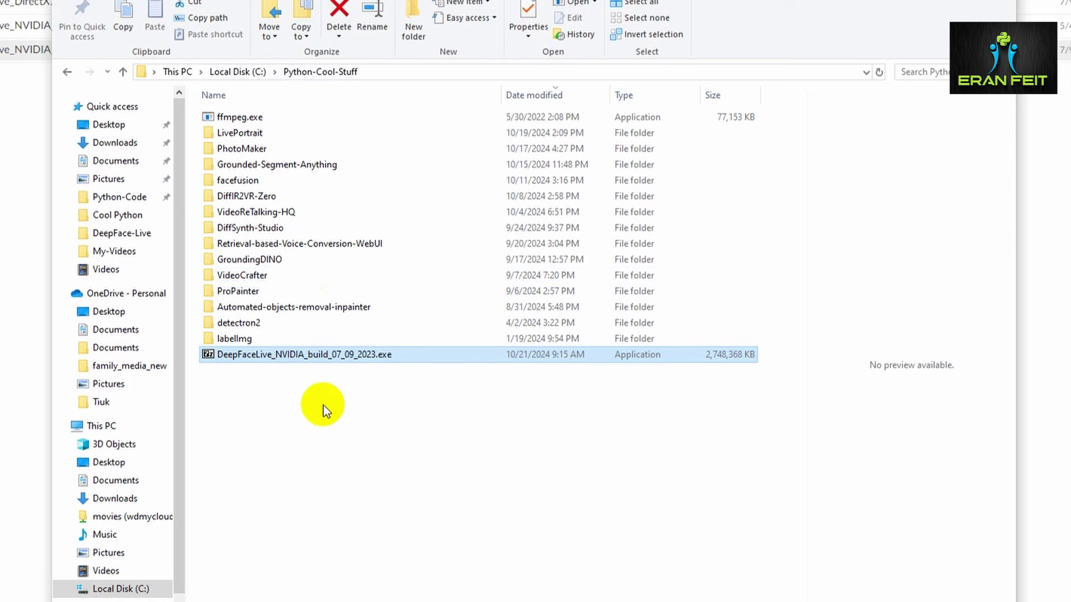
pyautogui.doubleClick(263, 356)
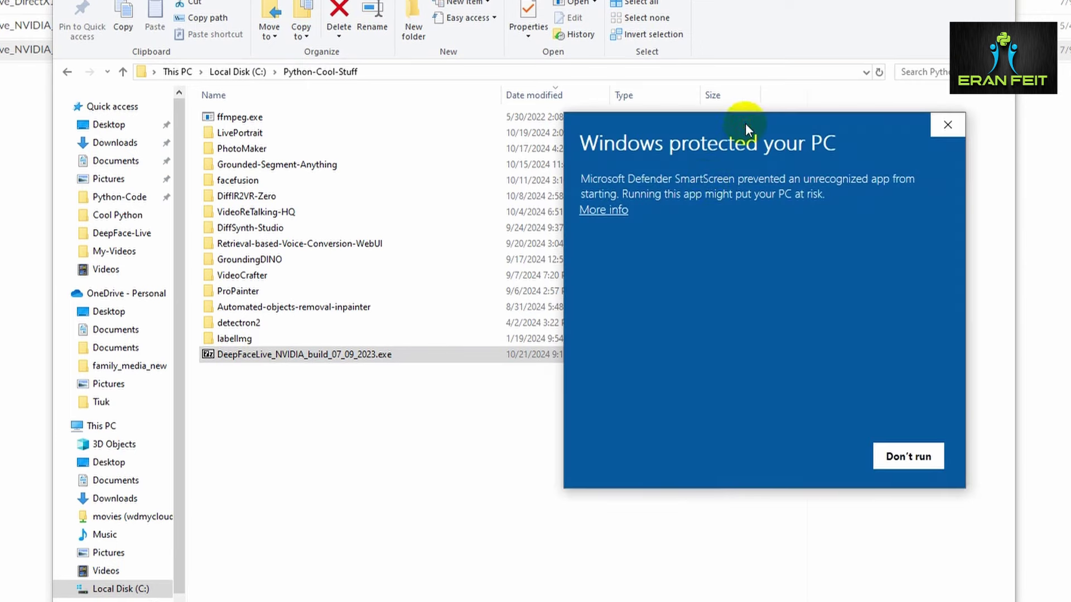
pyautogui.click(605, 210)
pyautogui.click(809, 457)
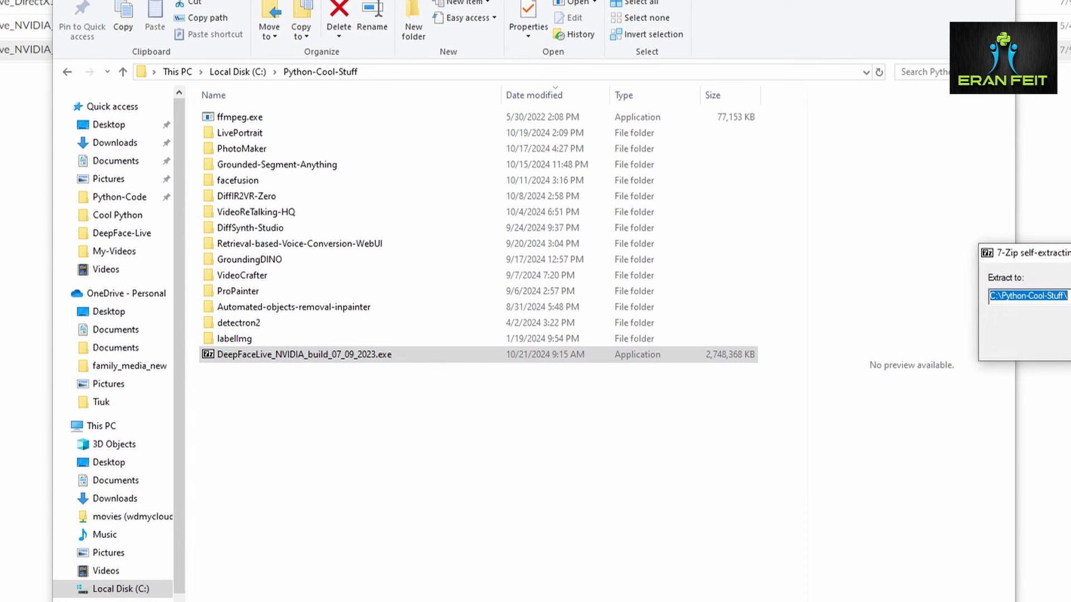
pyautogui.moveTo(1068, 252); pyautogui.dragTo(824, 251)
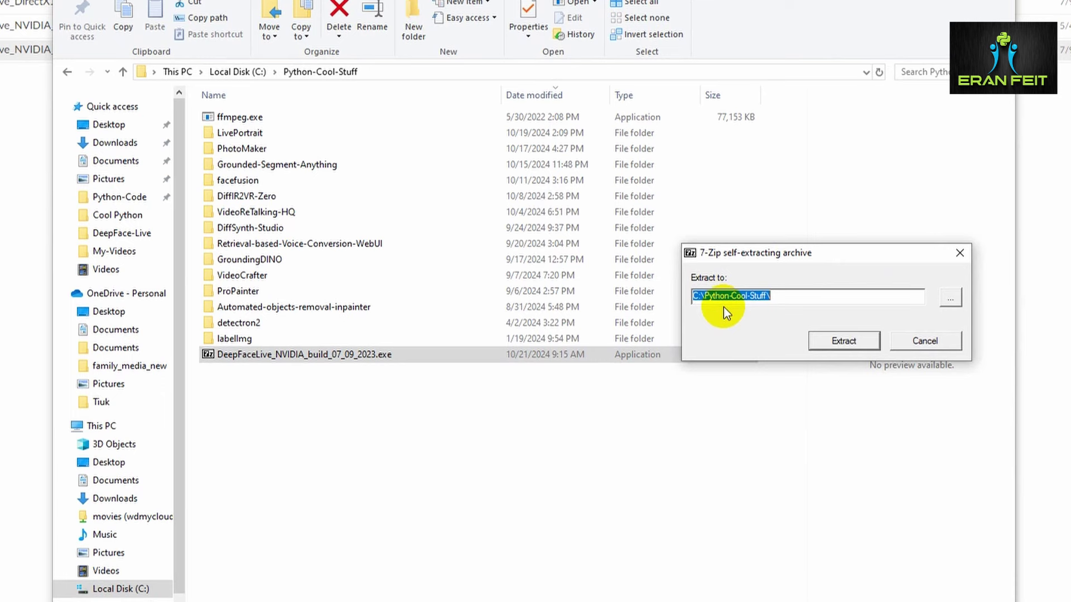
pyautogui.click(830, 342)
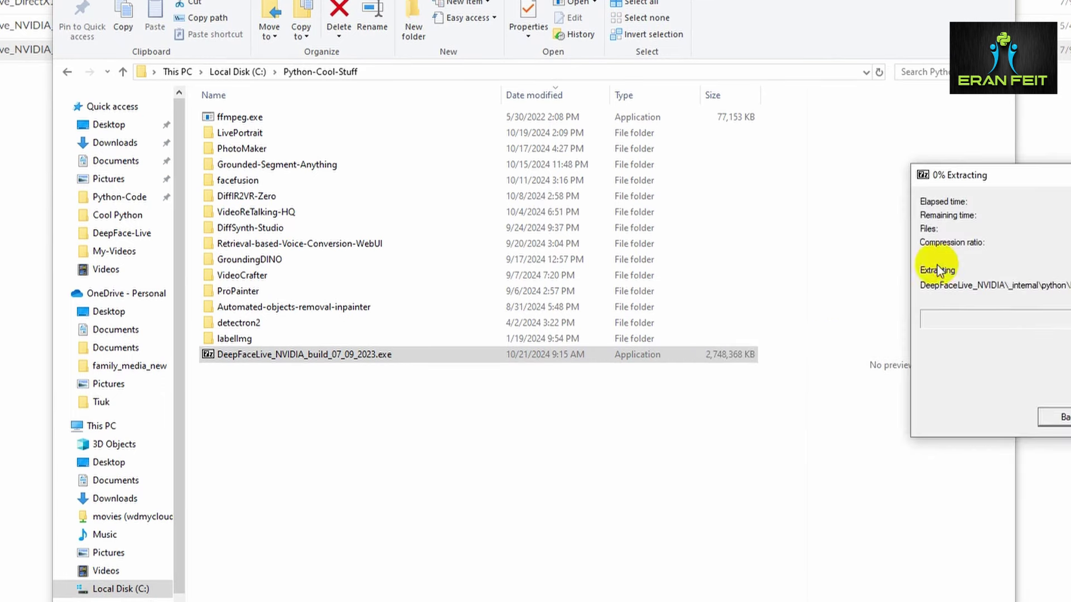
pyautogui.moveTo(1041, 182); pyautogui.dragTo(607, 212)
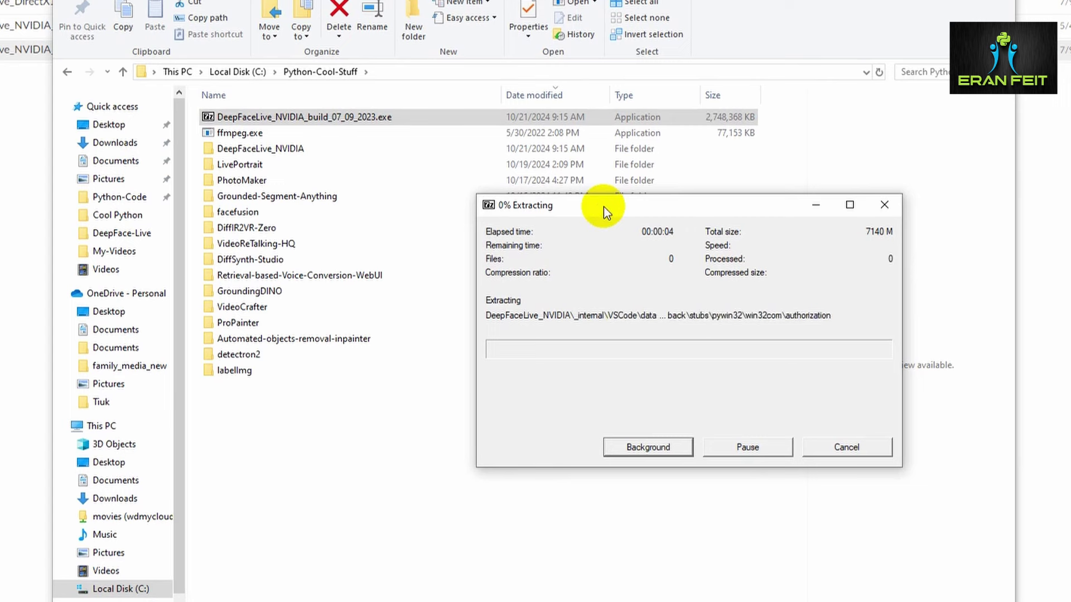
# - Open the extracted DeepFaceLive_NVIDIA folder and launch DeepFaceLive.bat
pyautogui.doubleClick(254, 152)
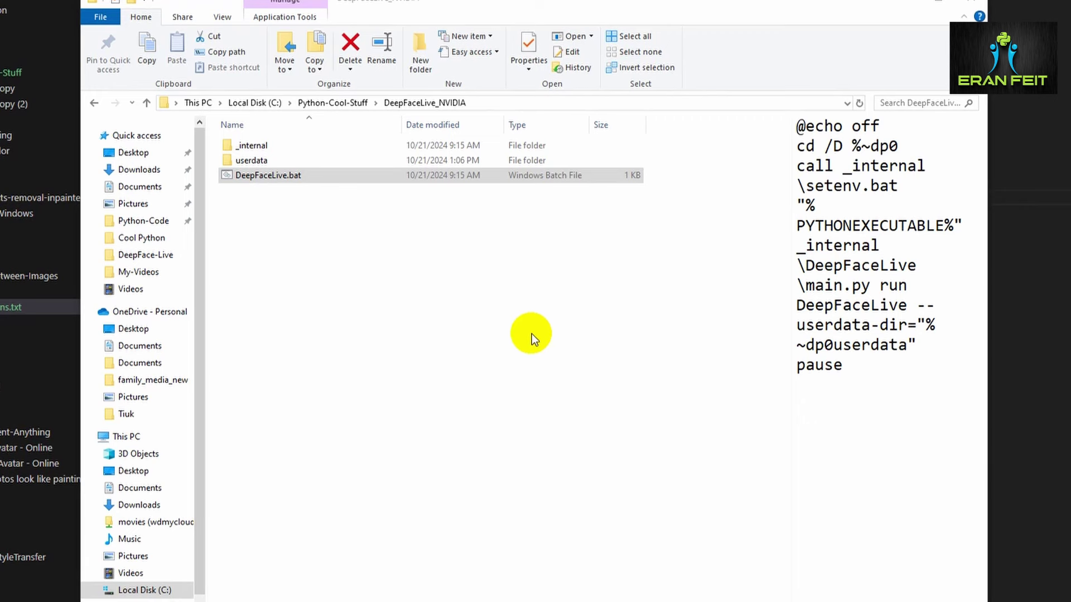
pyautogui.click(267, 177)
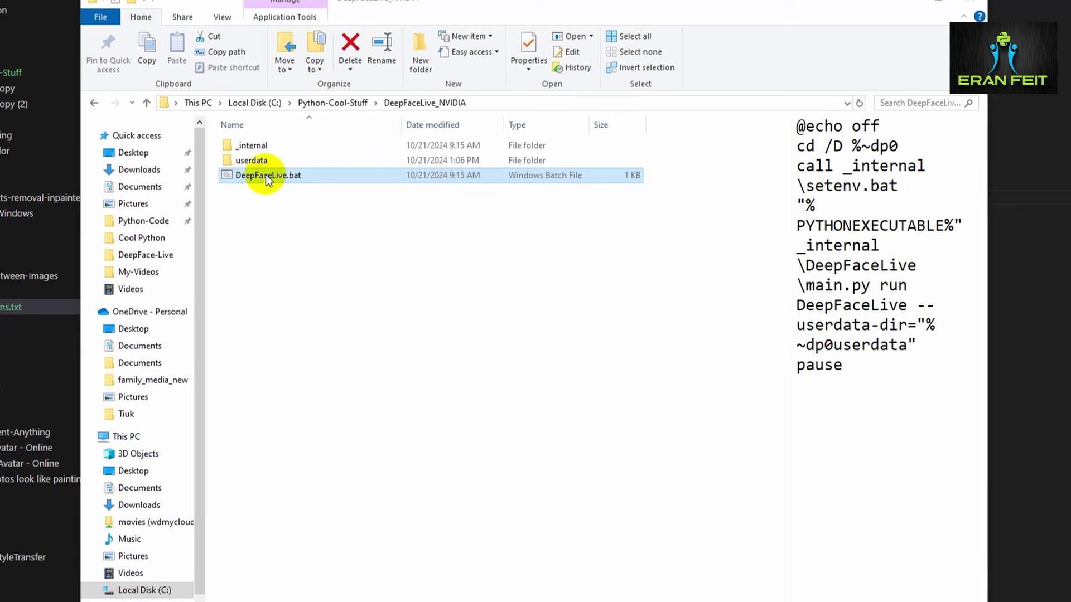
pyautogui.doubleClick(267, 178)
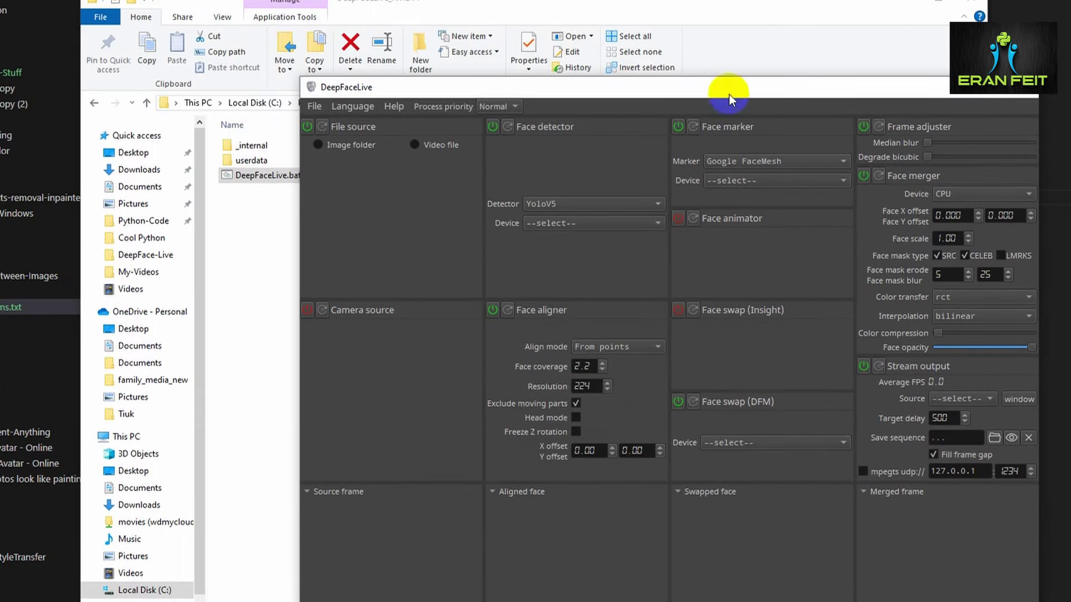
pyautogui.click(695, 95)
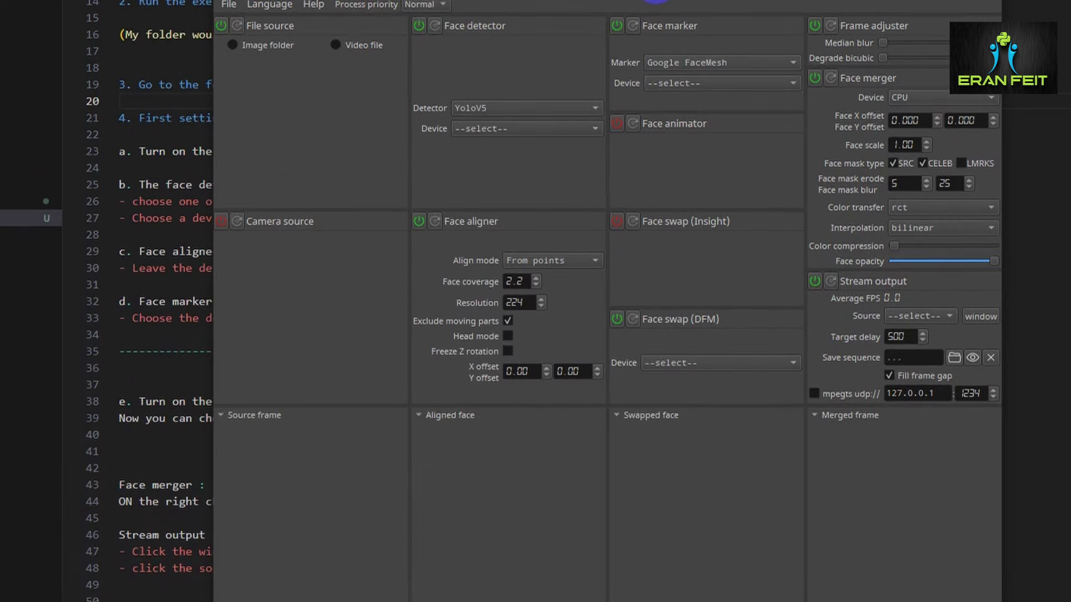
pyautogui.moveTo(655, 1); pyautogui.dragTo(556, 0)
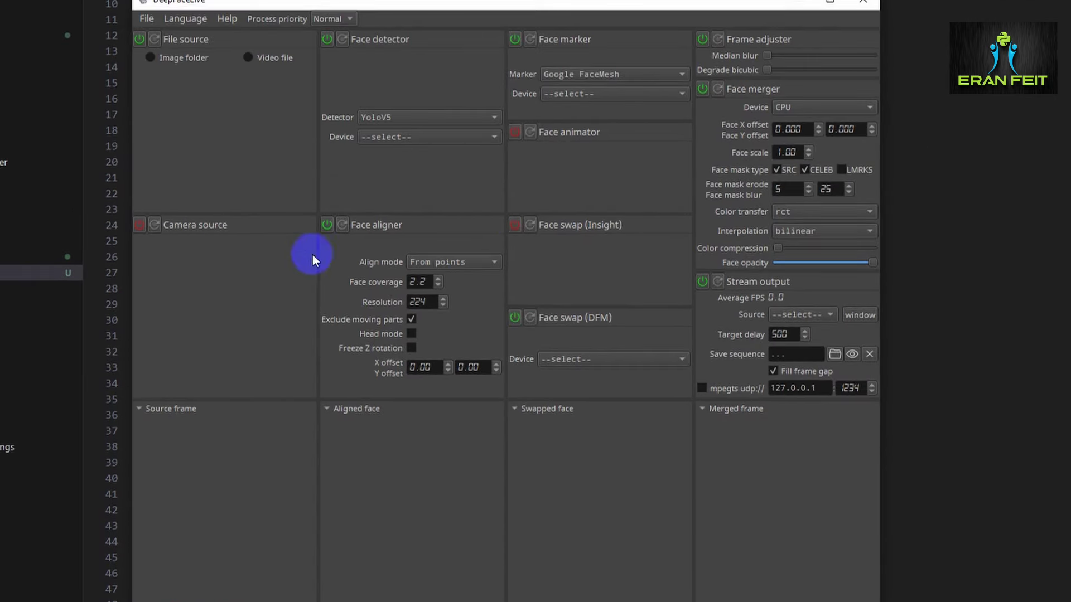
# - Turn on the camera source and choose device 0, HD Pro Webcam C920
pyautogui.click(139, 226)
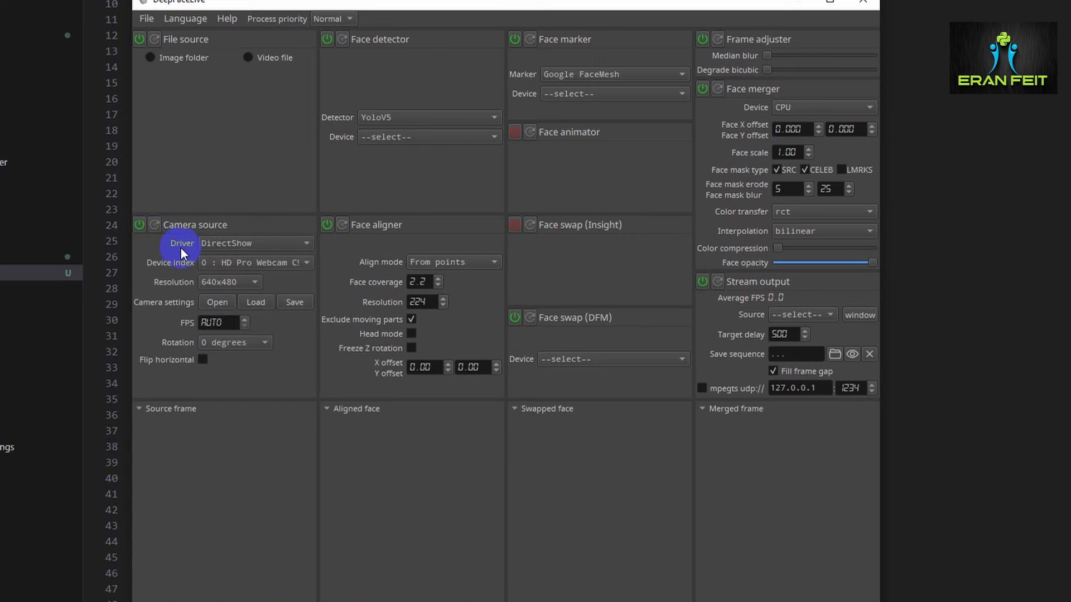
pyautogui.click(222, 266)
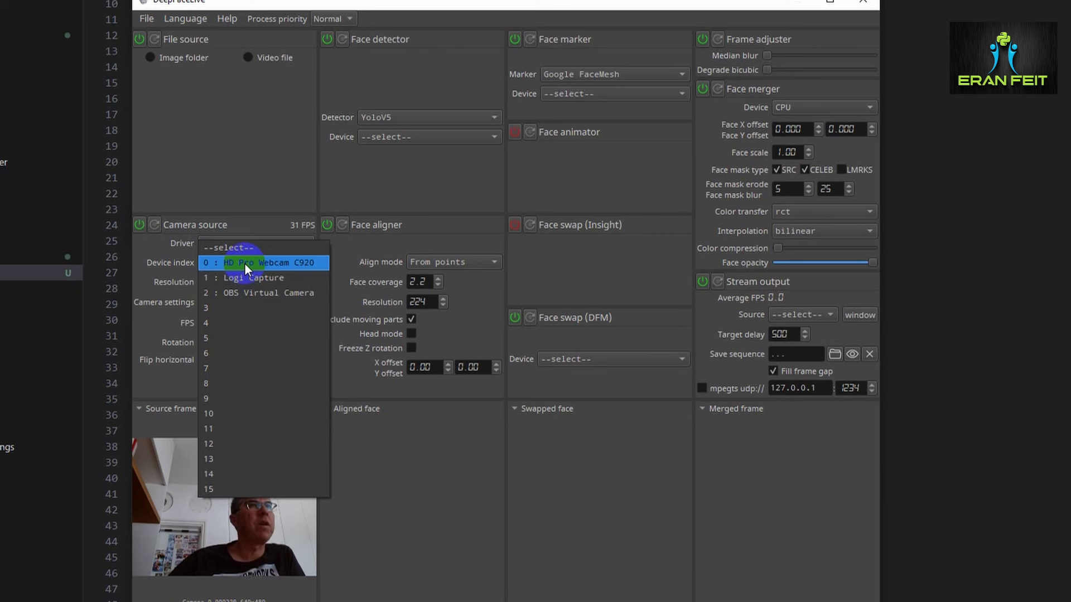
pyautogui.click(245, 262)
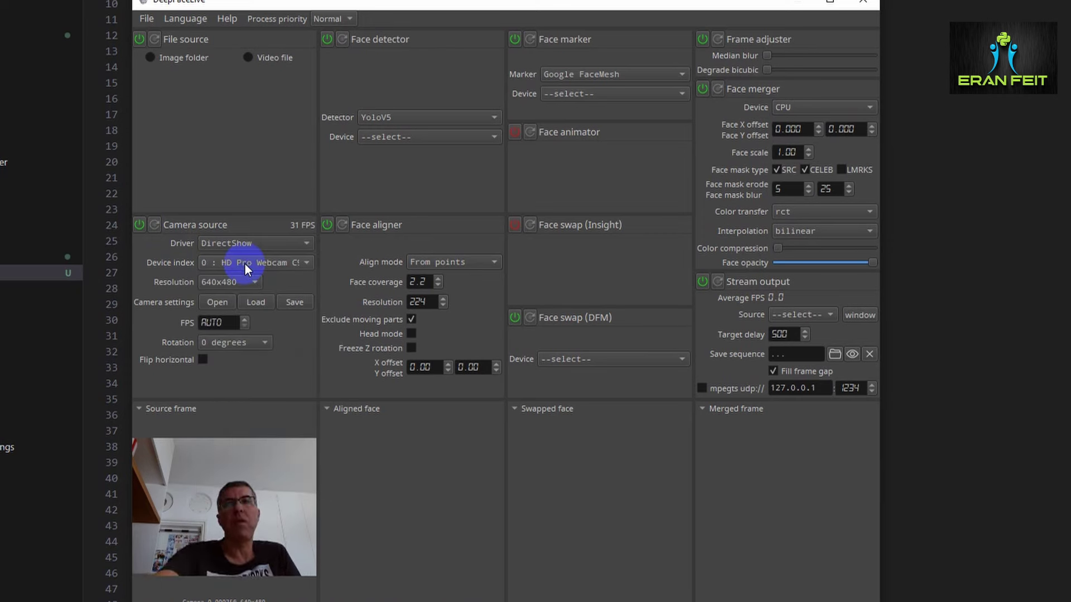
# - Check the face detector notes in the install instructions, and set DeepFaceLive's face detector to YoloV5 on the NVIDIA GeForce RTX 3060 Ti
pyautogui.hotkey('alt', 'Tab')
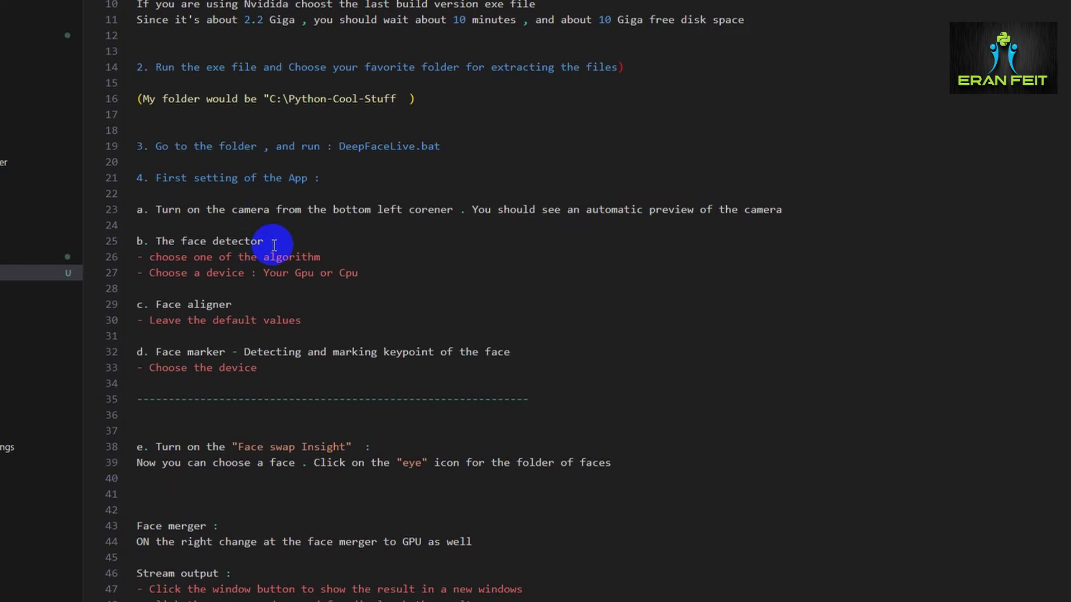
pyautogui.moveTo(273, 244); pyautogui.dragTo(156, 236)
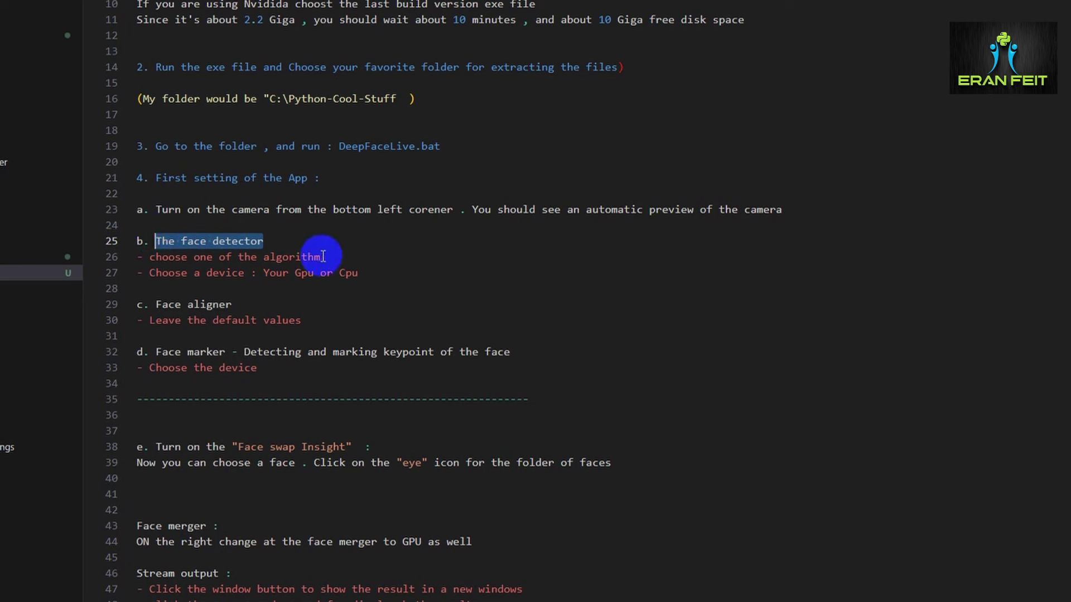
pyautogui.moveTo(325, 256); pyautogui.dragTo(162, 258)
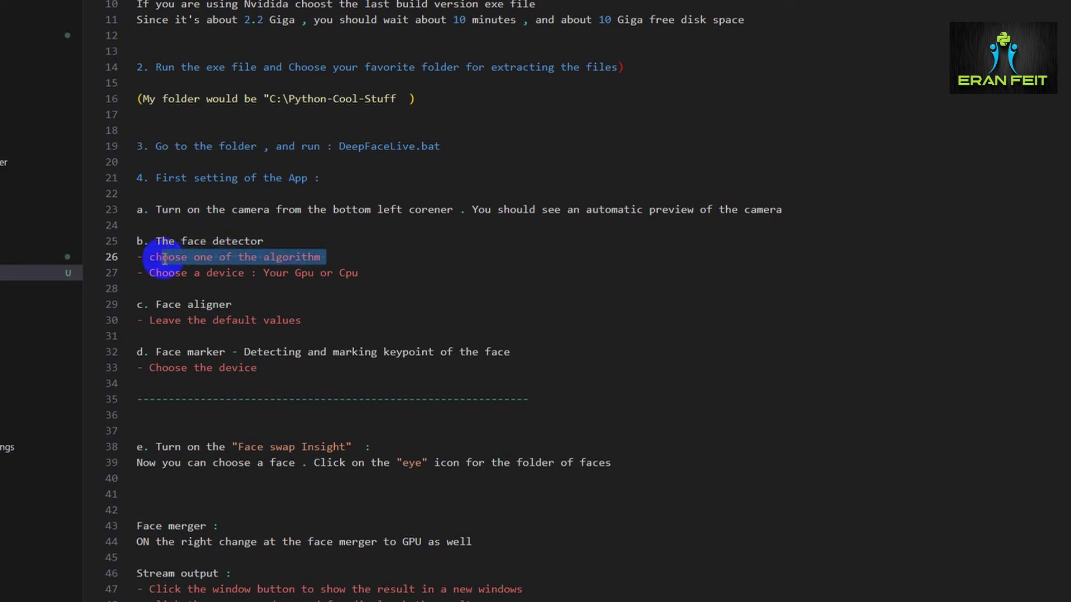
pyautogui.moveTo(360, 273); pyautogui.dragTo(156, 273)
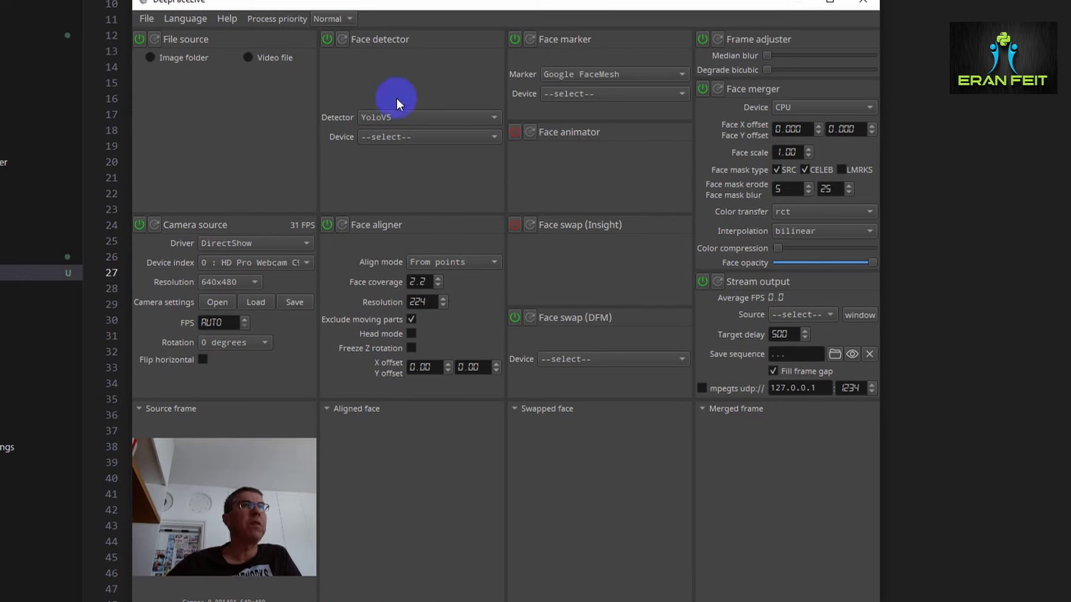
pyautogui.click(405, 114)
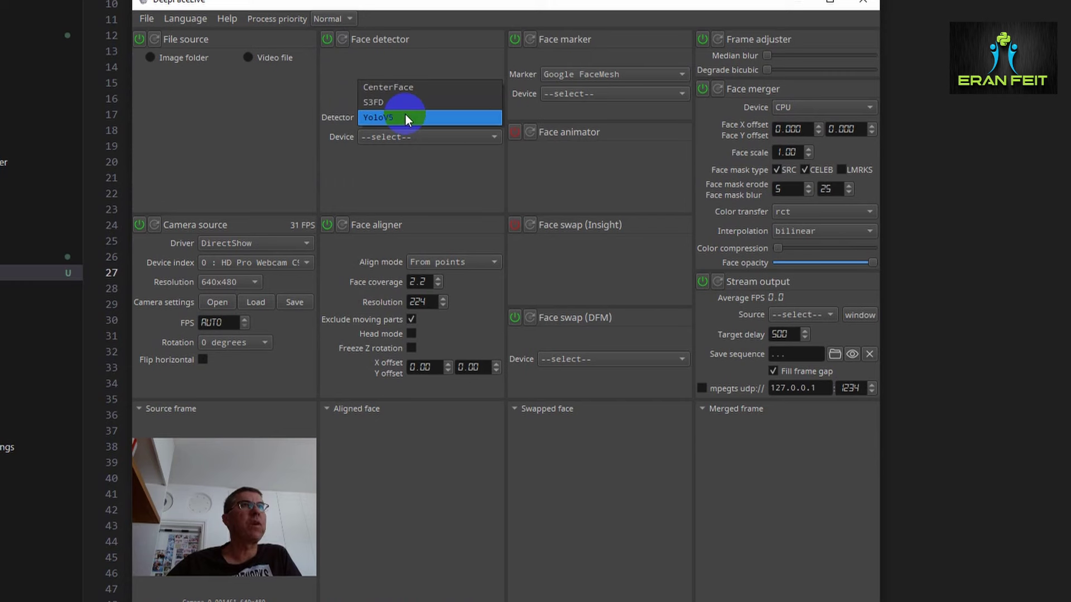
pyautogui.click(404, 114)
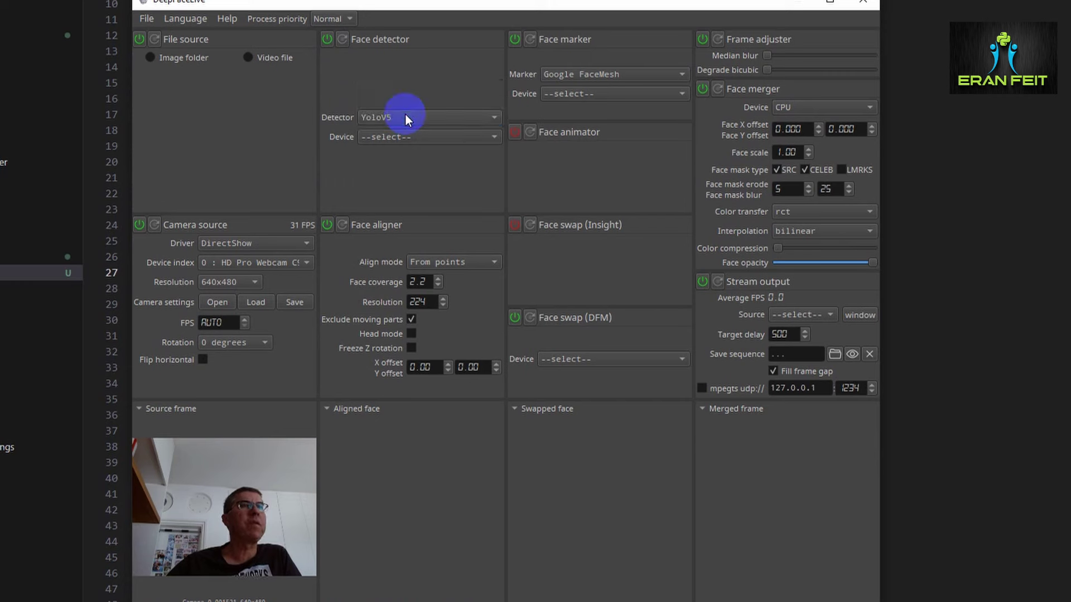
pyautogui.click(404, 137)
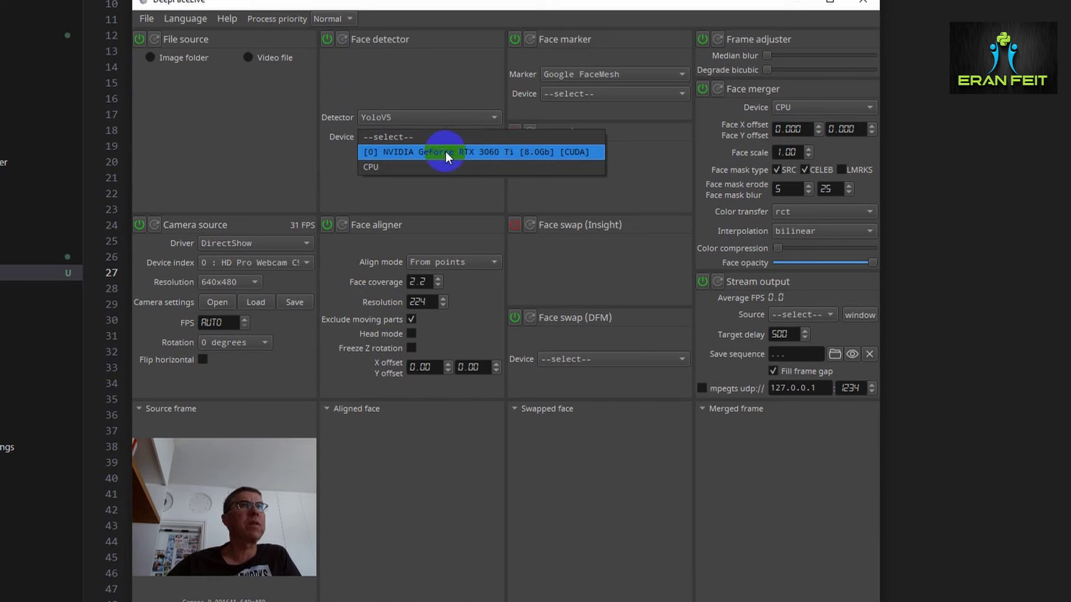
pyautogui.click(462, 152)
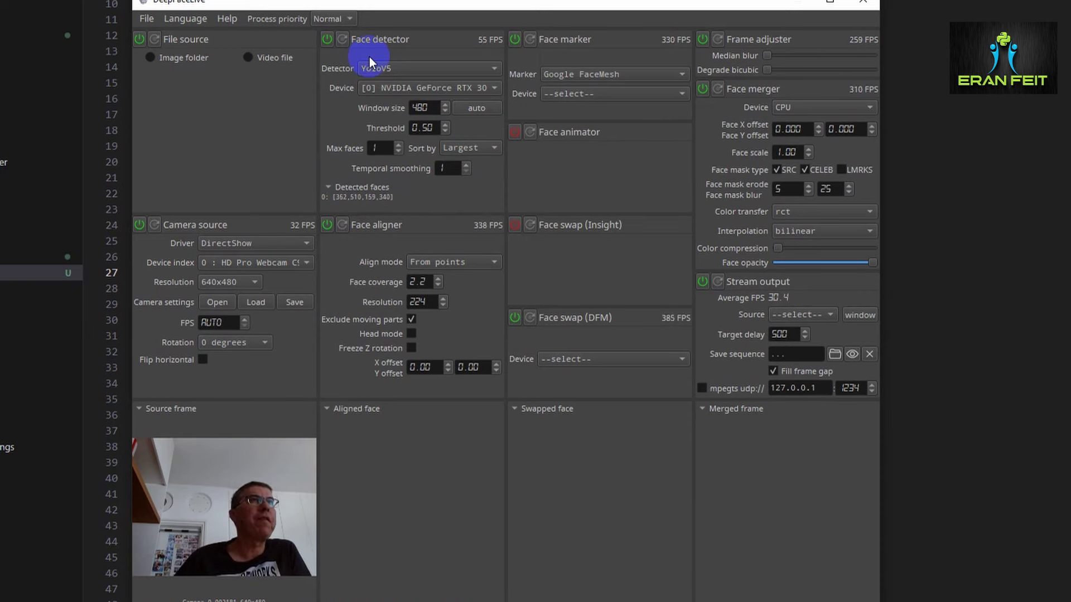
# - Check the face aligner note in the install instructions, and set DeepFaceLive's face marker device to the NVIDIA GeForce RTX 3060 Ti
pyautogui.hotkey('alt', 'Tab')
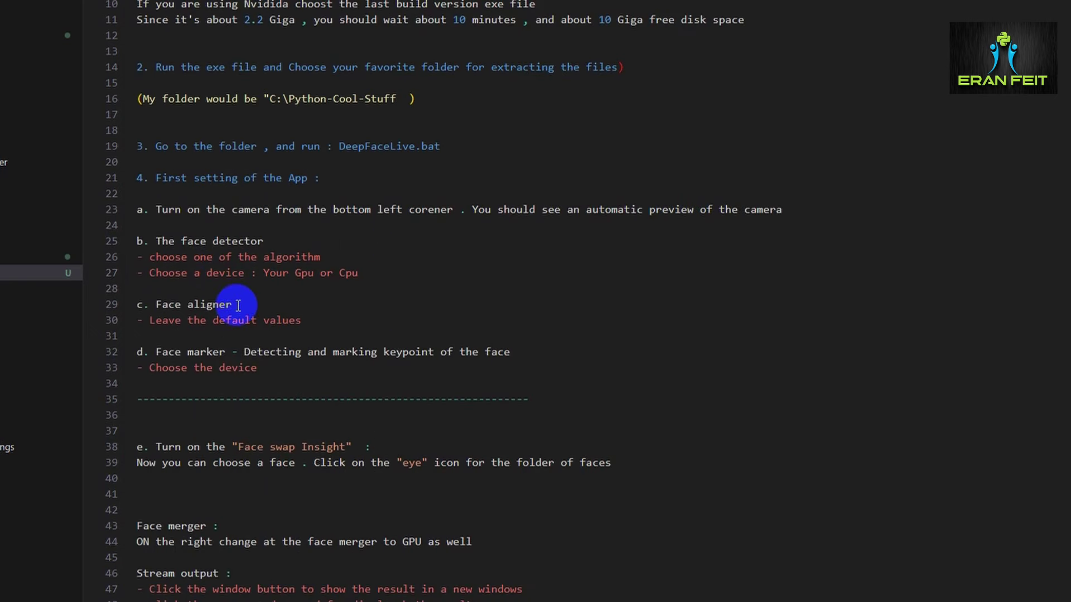
pyautogui.moveTo(238, 305); pyautogui.dragTo(154, 304)
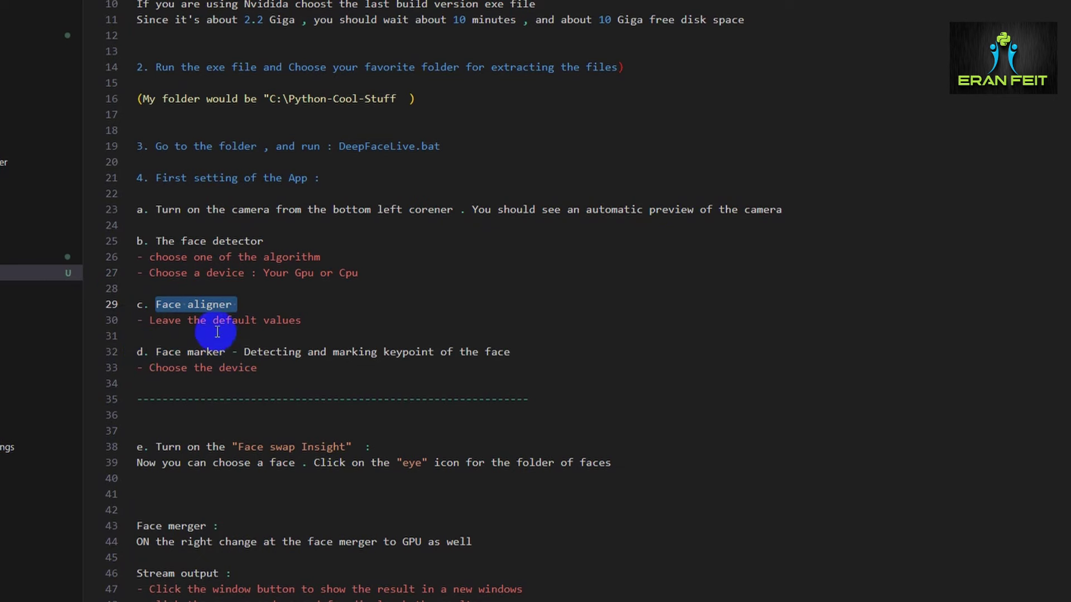
pyautogui.hotkey('alt', 'Tab')
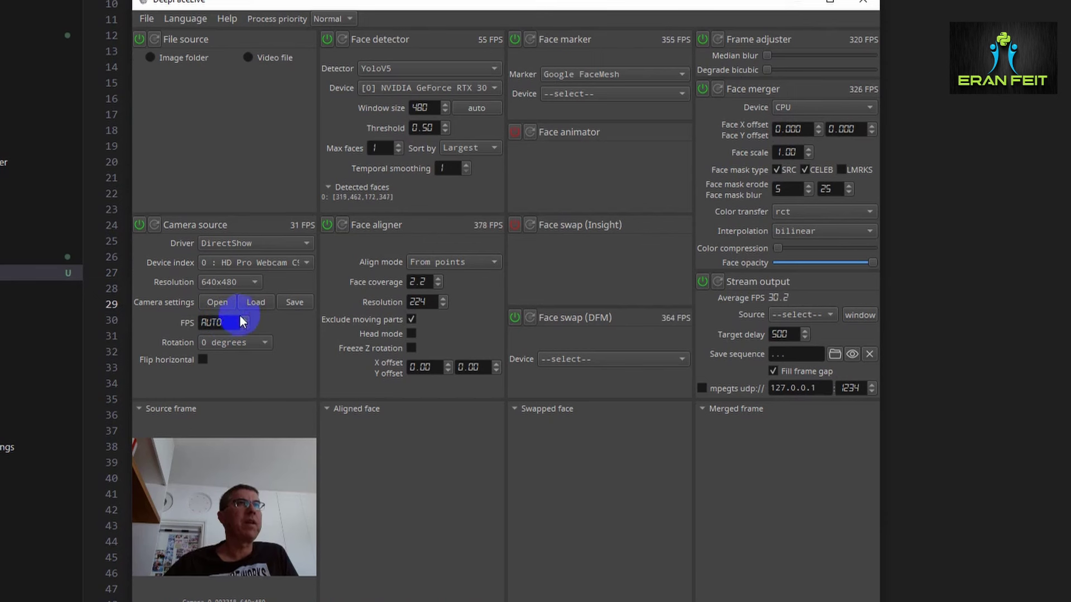
pyautogui.click(436, 281)
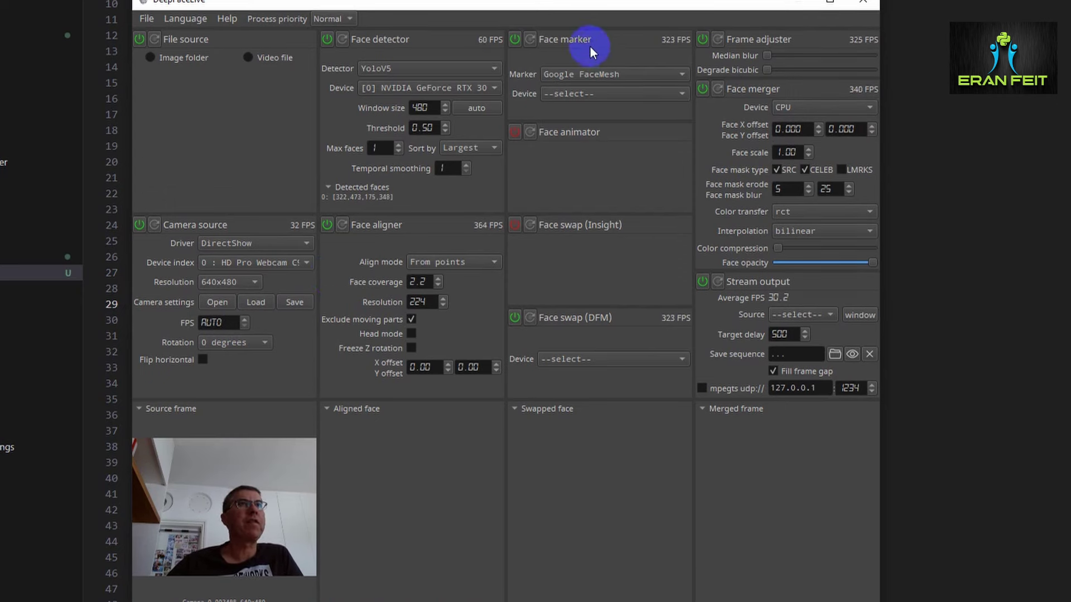
pyautogui.click(593, 92)
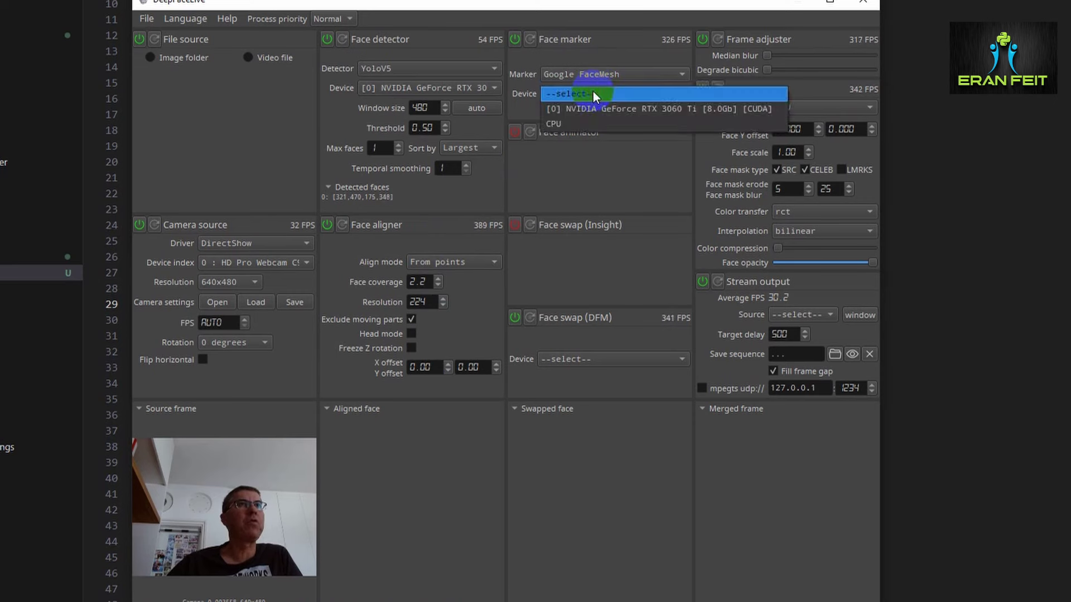
pyautogui.click(594, 108)
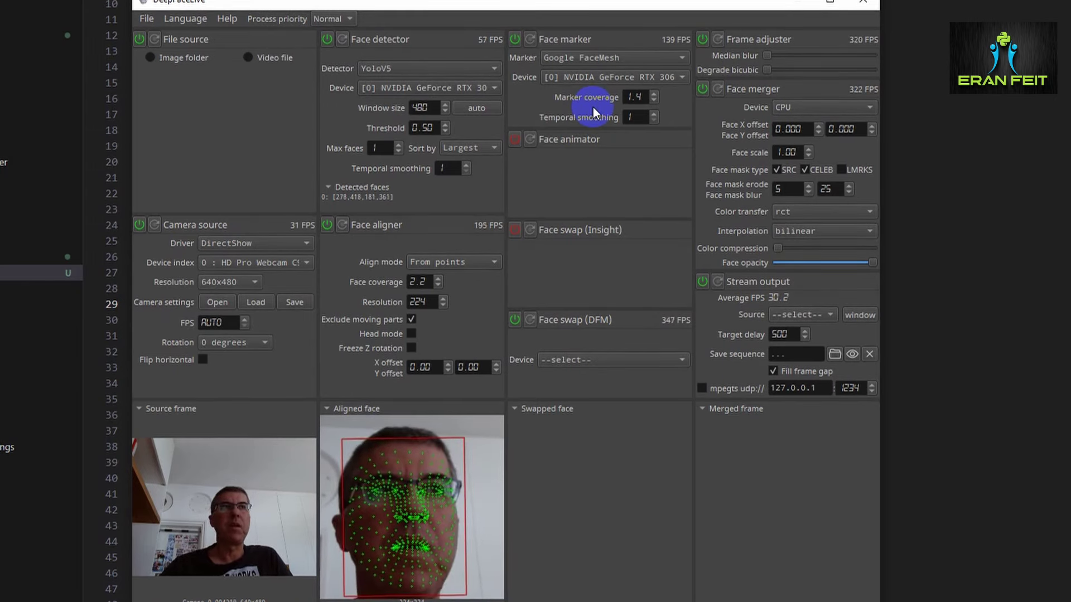
# - Check the Face swap Insight note in the install instructions and return to DeepFaceLive
pyautogui.hotkey('alt', 'Tab')
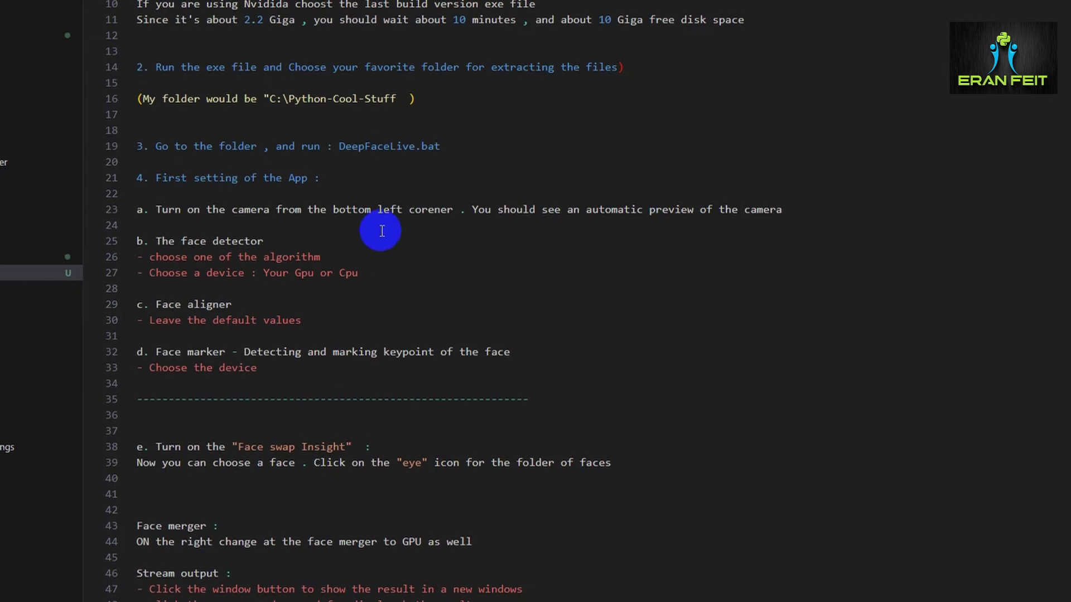
pyautogui.scroll(-3, 381, 231)
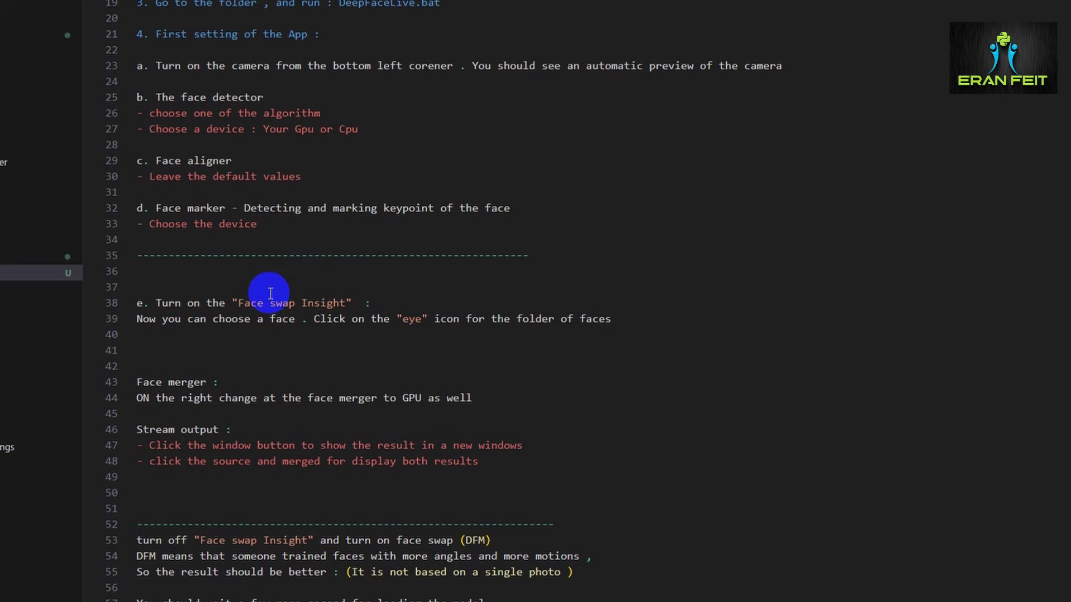
pyautogui.scroll(-1, 197, 305)
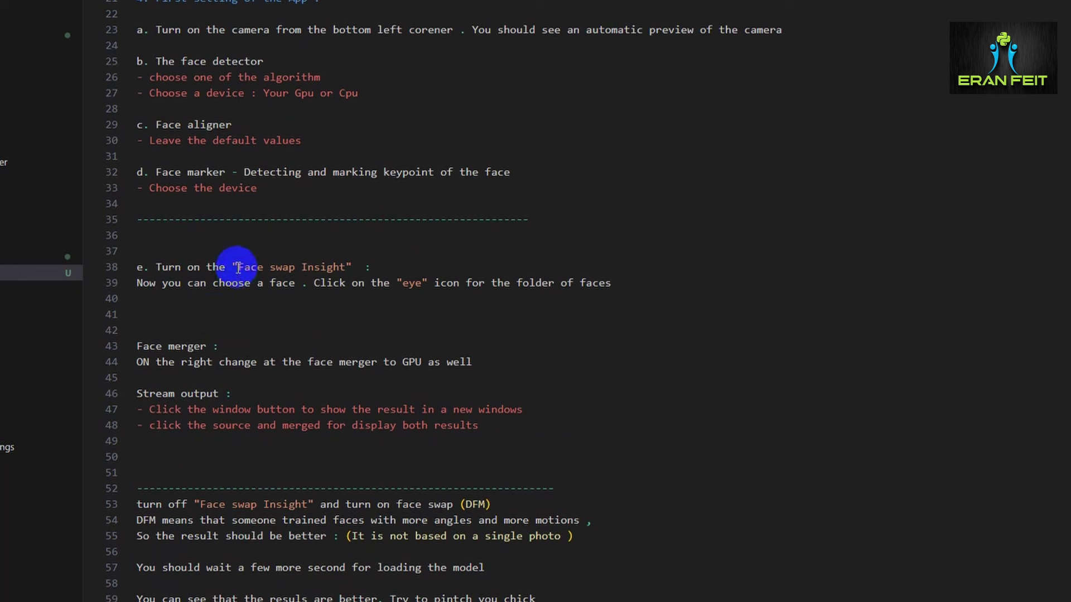
pyautogui.moveTo(238, 267); pyautogui.dragTo(351, 267)
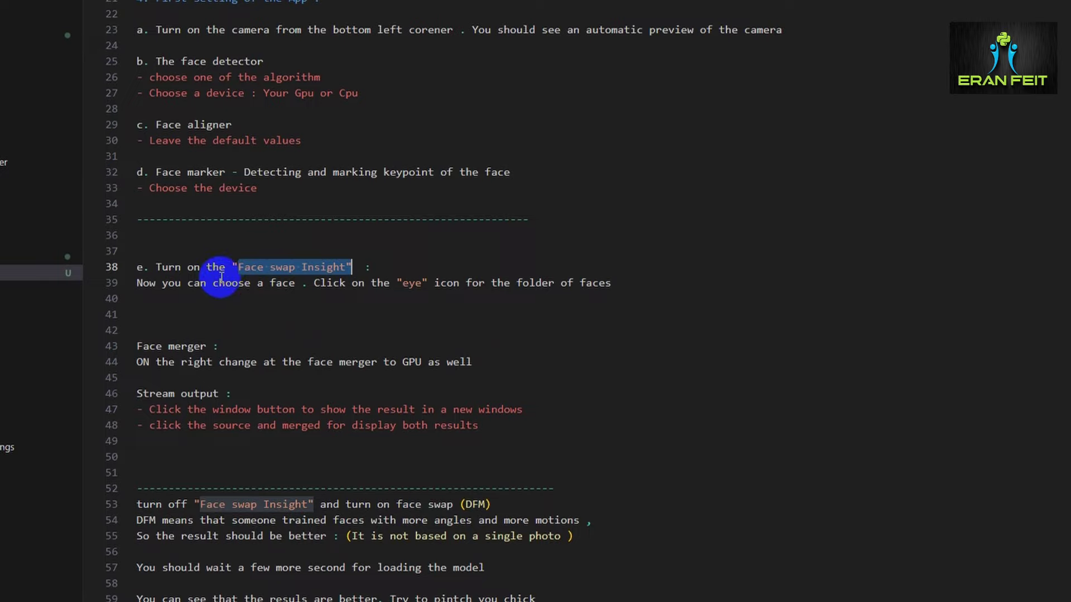
pyautogui.hotkey('alt', 'Tab')
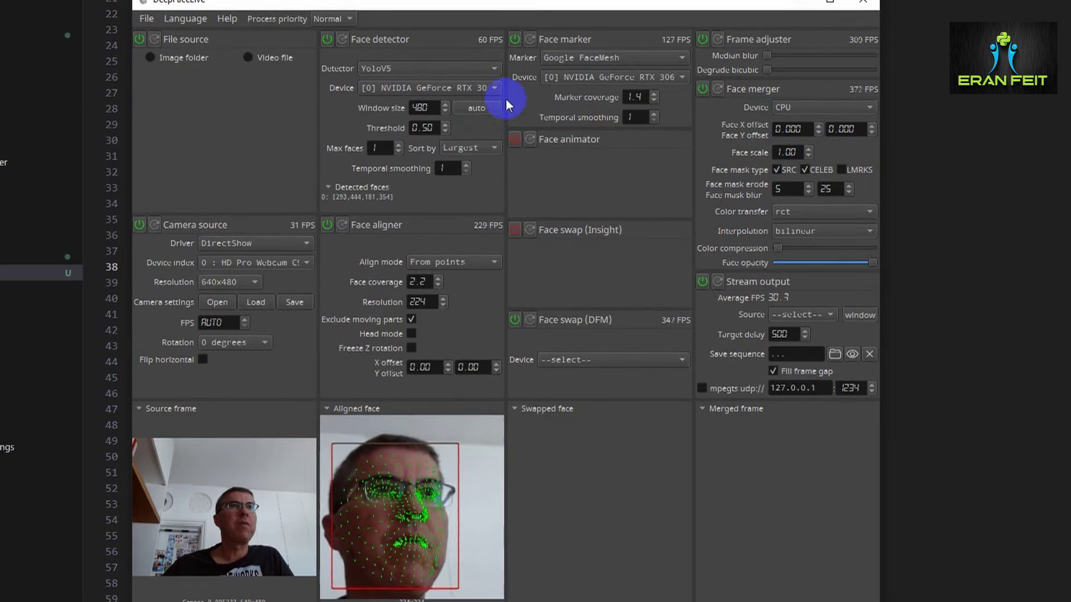
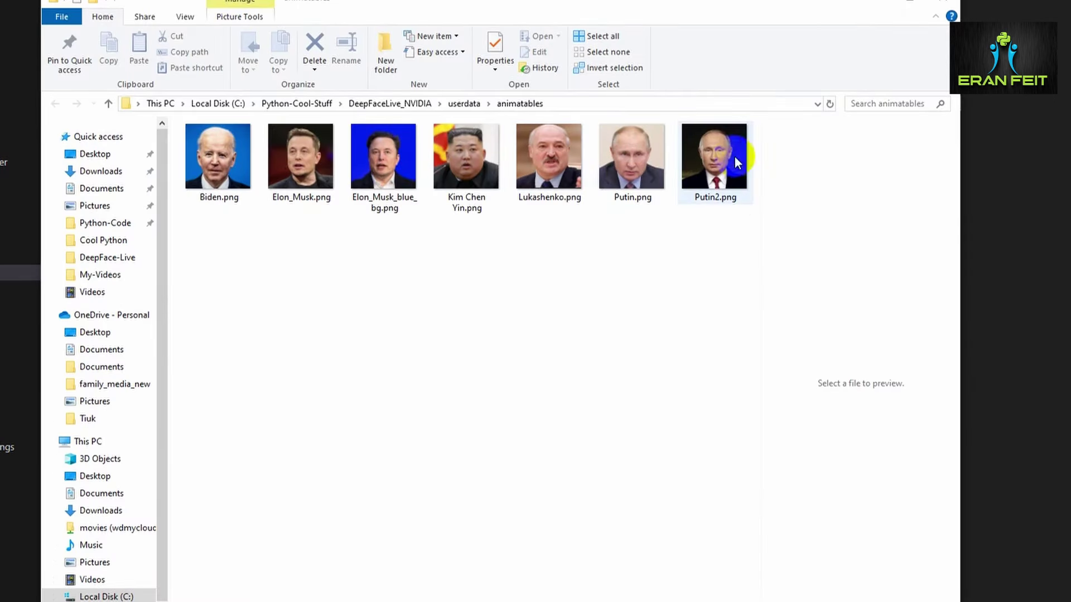
# - Preview the face images in the animatables folder, starting from Putin2.png, and close the image viewer and the folder
pyautogui.click(715, 162)
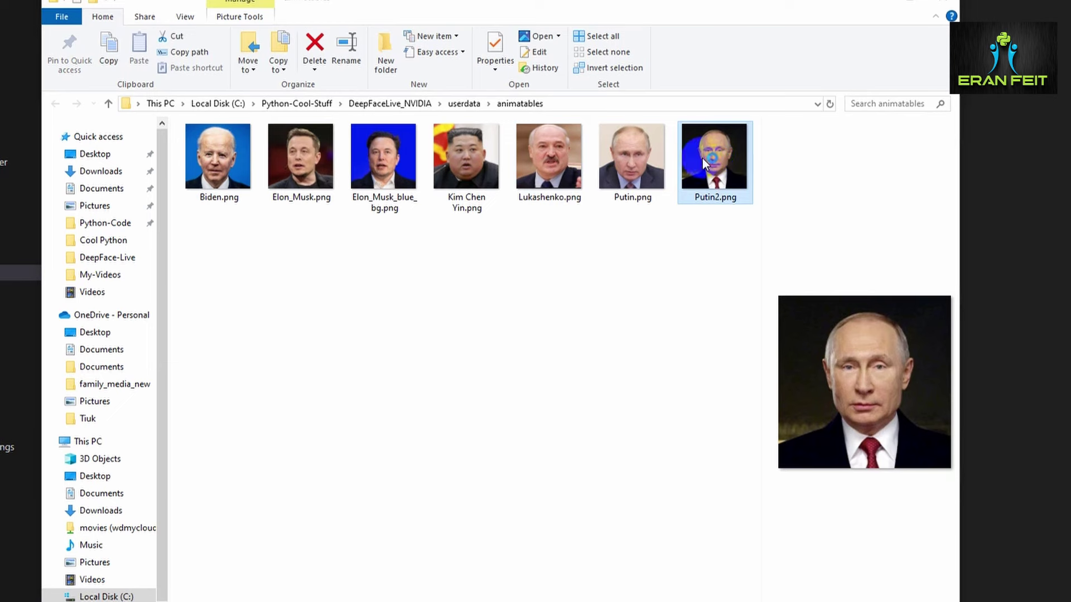
pyautogui.doubleClick(700, 159)
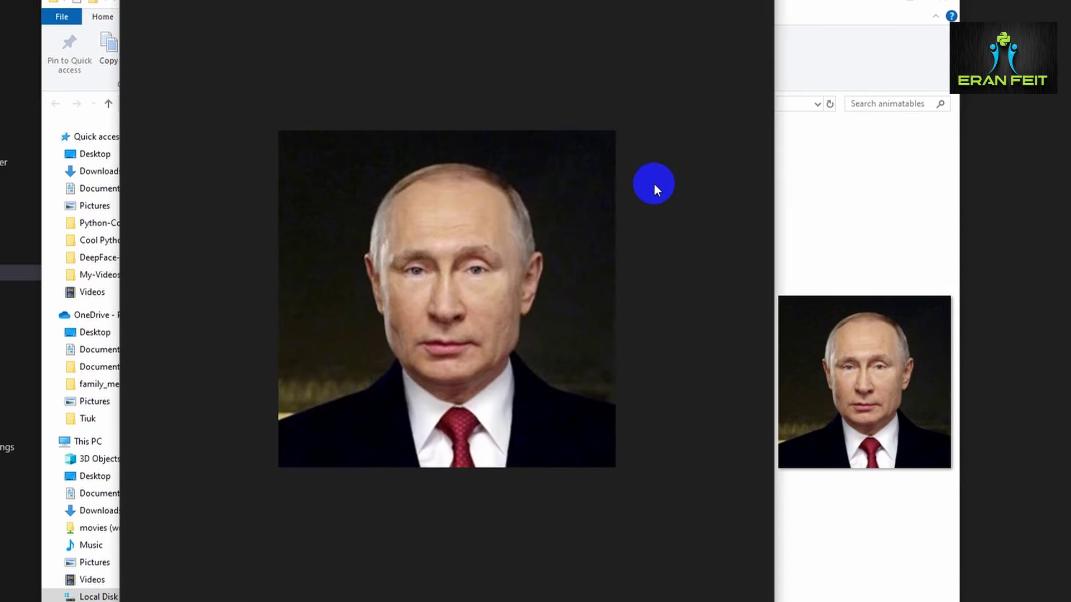
pyautogui.press('Left')
pyautogui.press('Left')
pyautogui.press('Left')
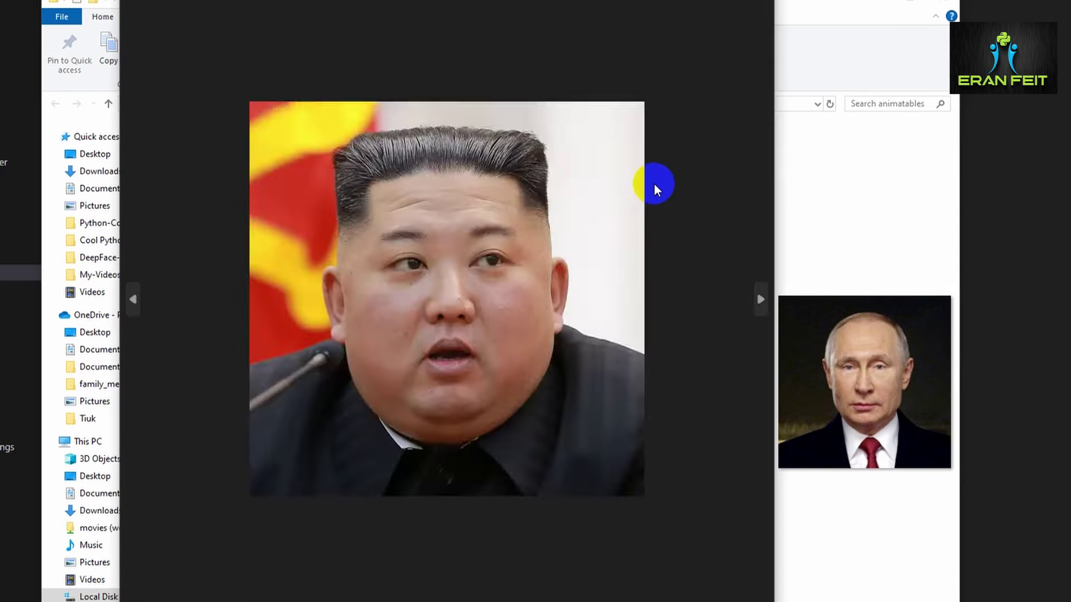
pyautogui.scroll(2, 653, 183)
pyautogui.hotkey('alt', 'F4')
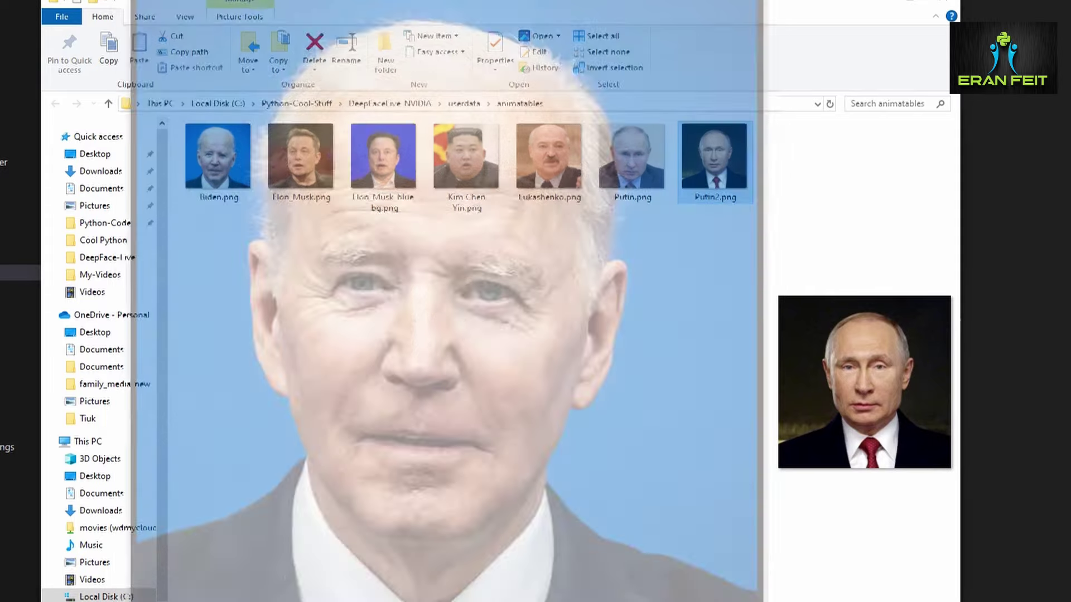
pyautogui.click(931, 3)
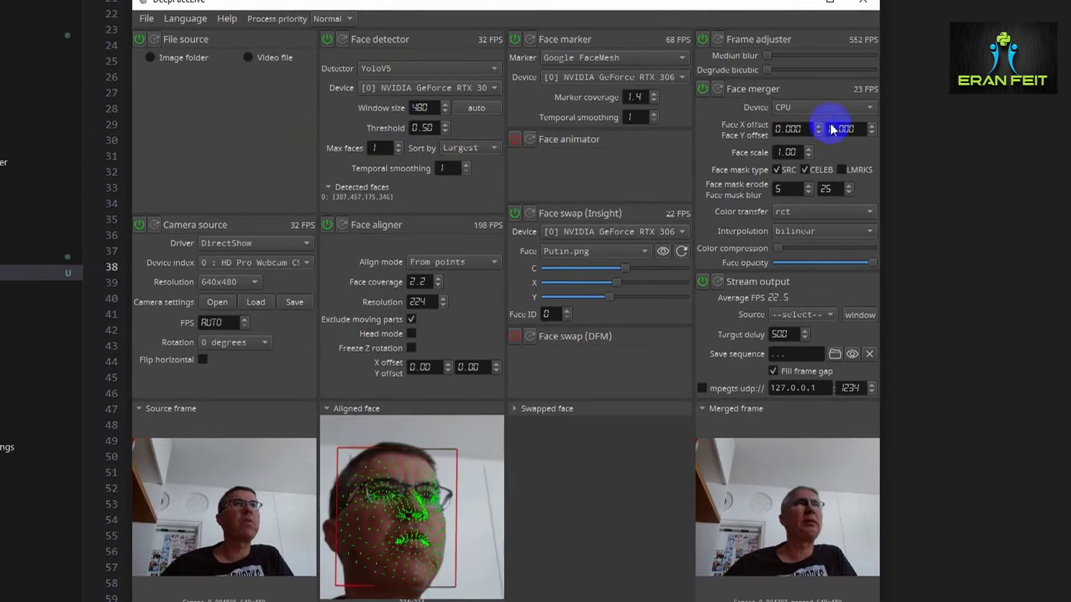
# - Expand the Swapped face preview and try Putin.png and Elon_Musk.png as the Face swap (Insight) face
pyautogui.click(594, 250)
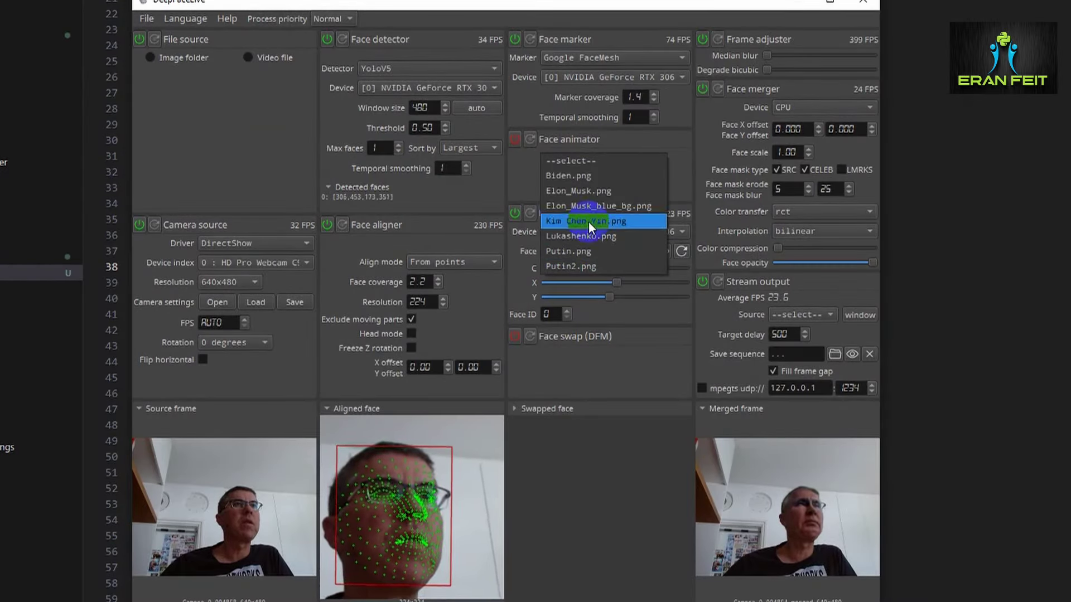
pyautogui.click(583, 256)
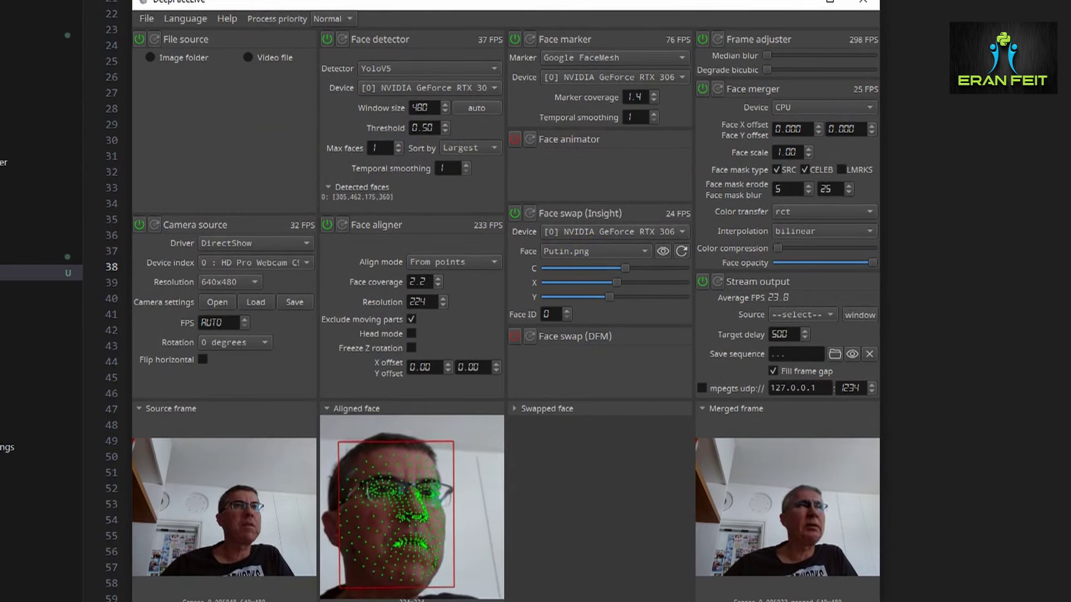
pyautogui.click(514, 408)
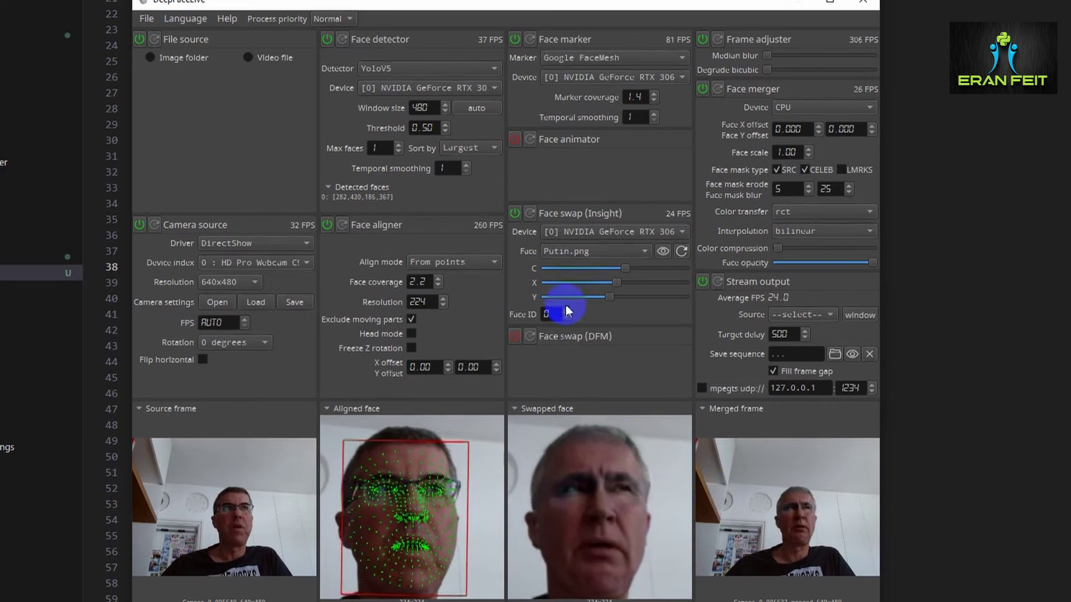
pyautogui.click(580, 253)
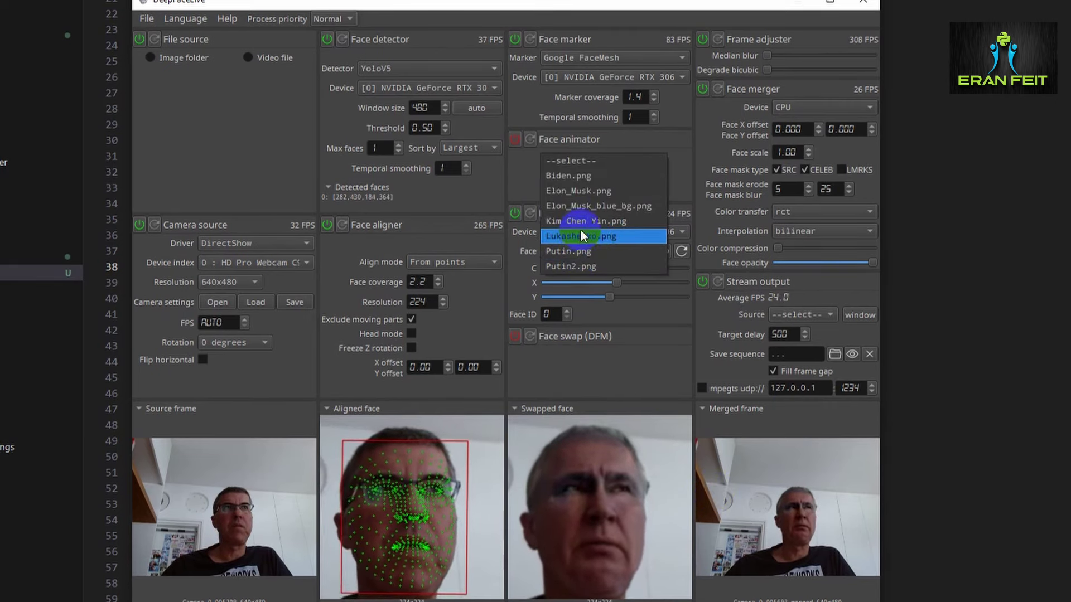
pyautogui.click(588, 192)
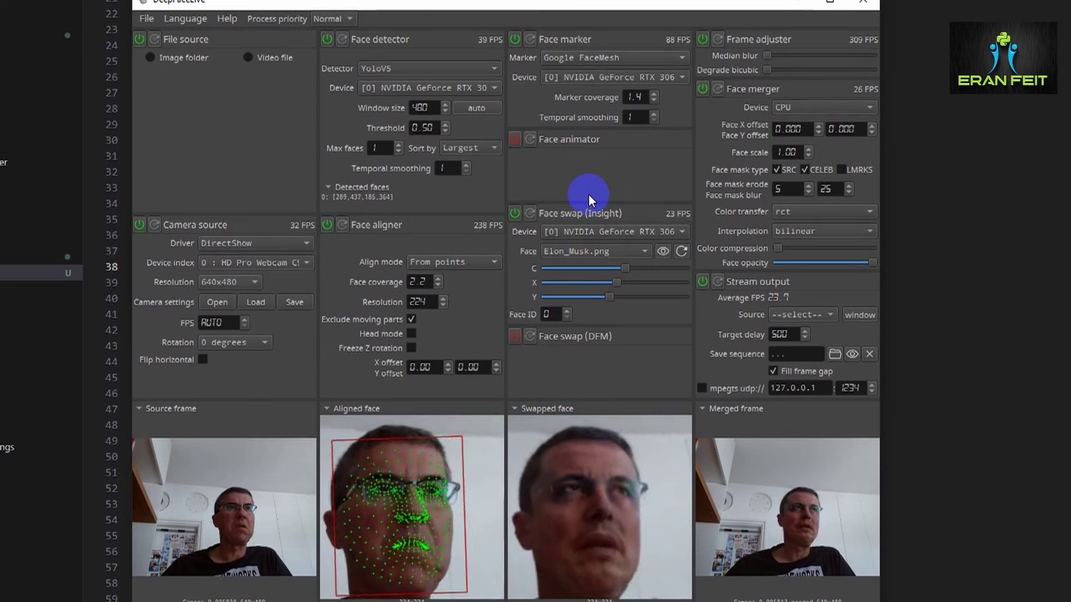
# - Set the Face swap (Insight) face to Biden.png and lower its Y value slightly
pyautogui.click(578, 248)
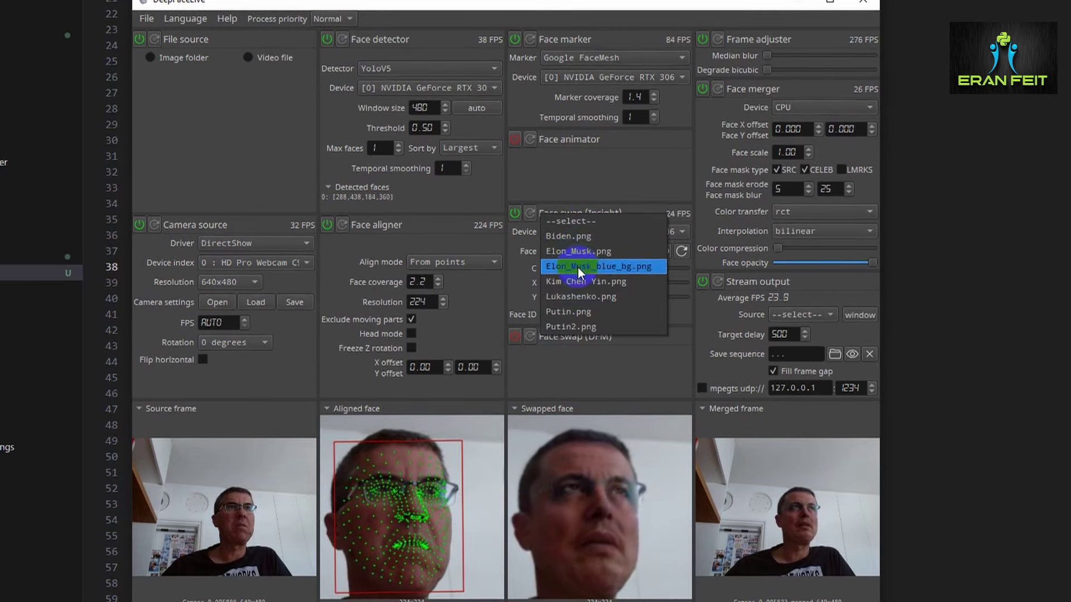
pyautogui.click(584, 239)
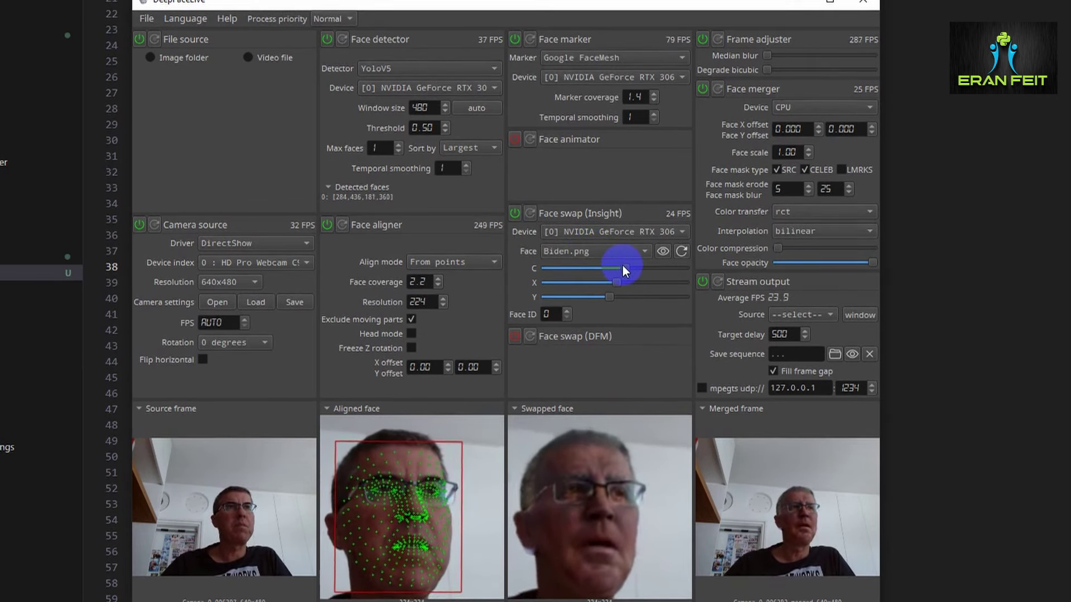
pyautogui.moveTo(612, 294); pyautogui.dragTo(578, 293)
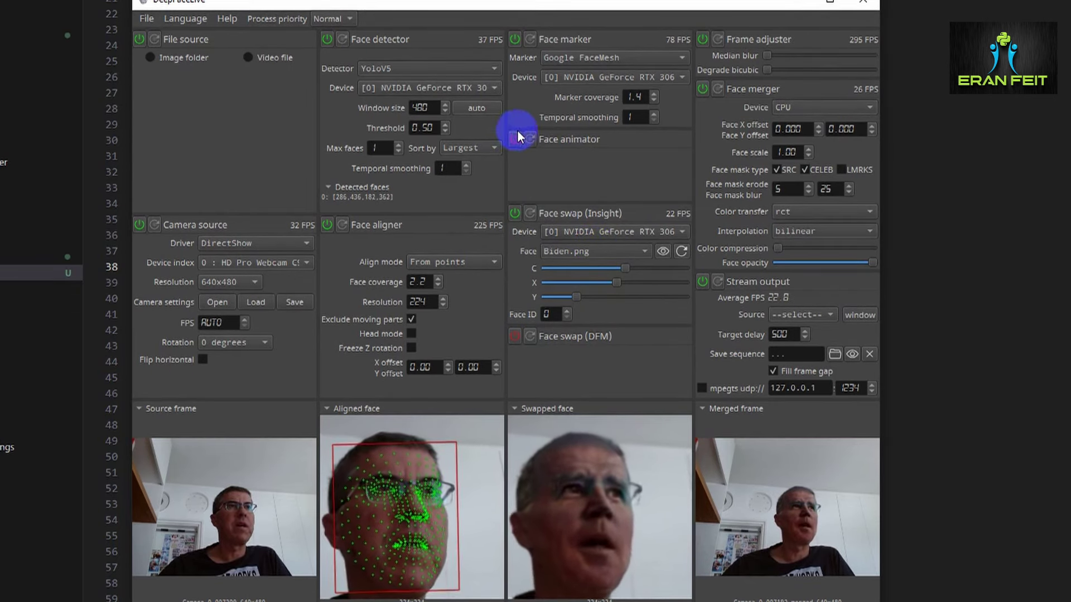
pyautogui.doubleClick(548, 315)
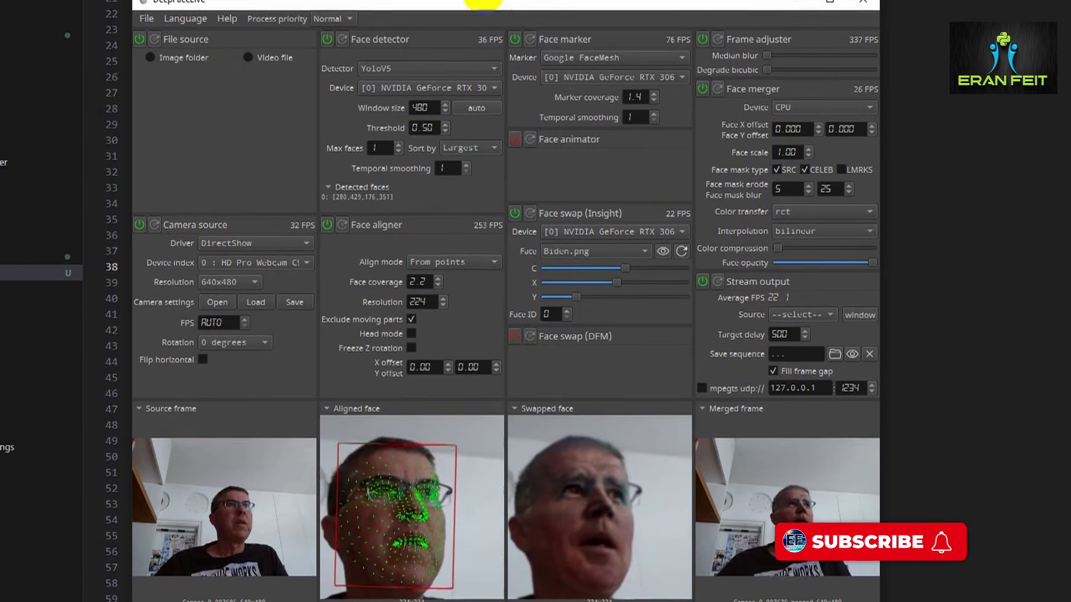
# - Check the Face merger note in the install instructions, and set DeepFaceLive's face merger device to the NVIDIA GeForce RTX 3060 Ti
pyautogui.hotkey('alt', 'Tab')
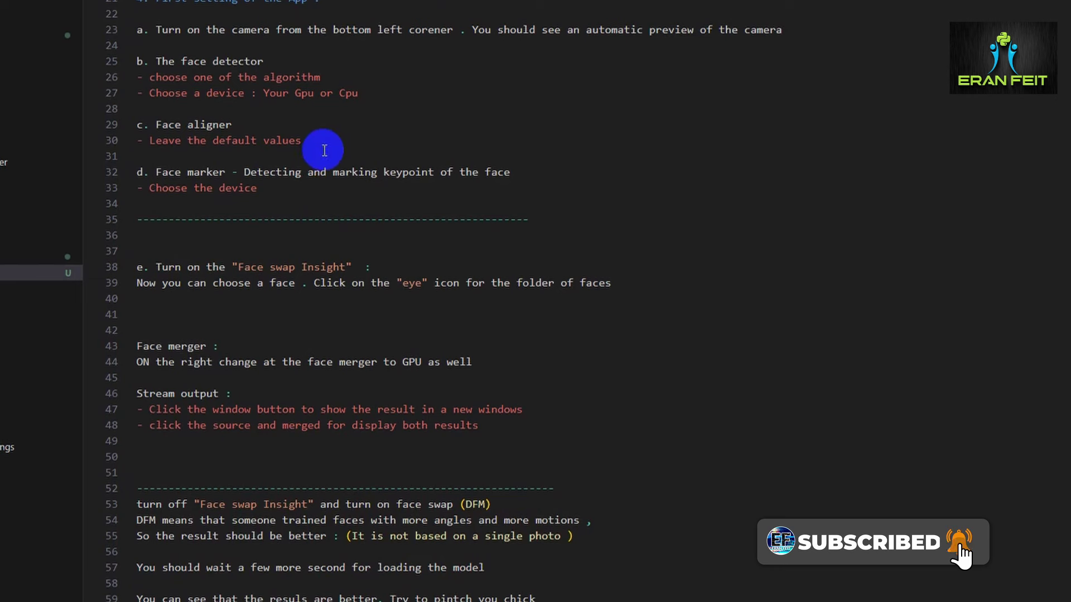
pyautogui.scroll(-1, 318, 148)
pyautogui.moveTo(377, 226); pyautogui.dragTo(237, 235)
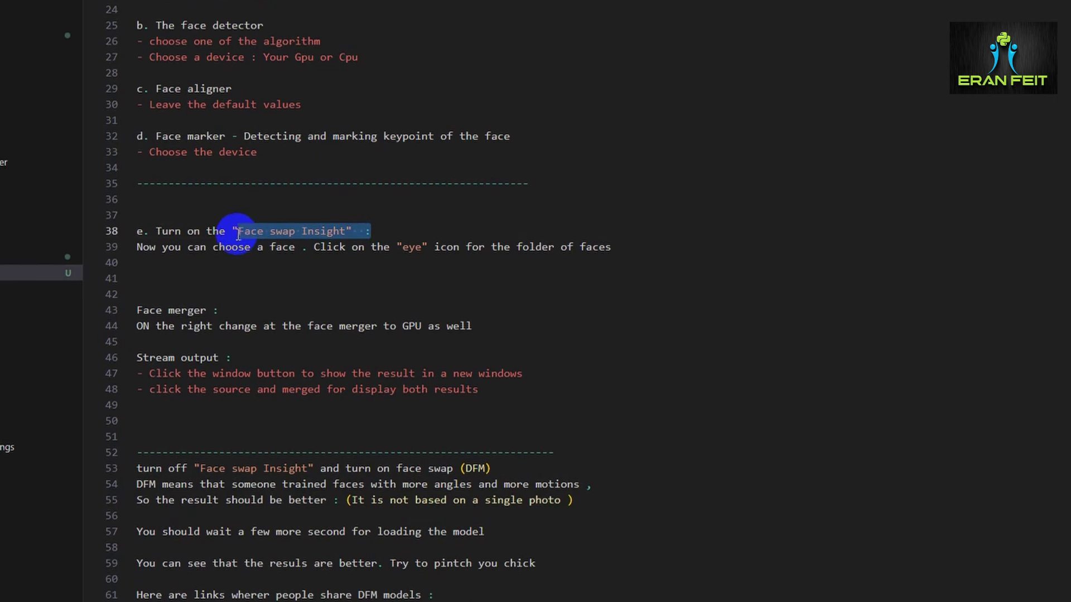
pyautogui.scroll(-2, 239, 234)
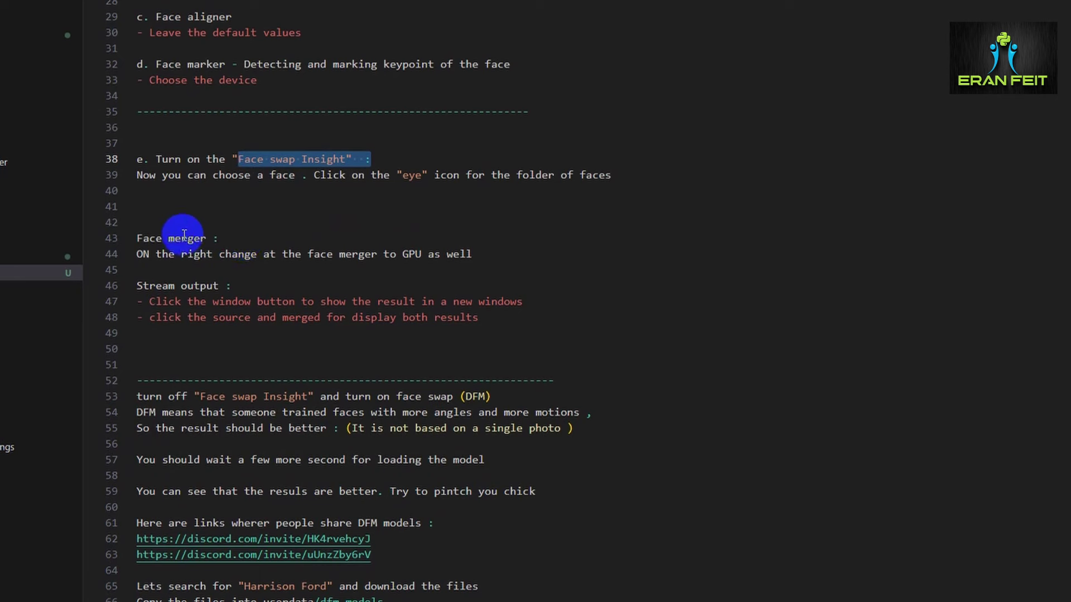
pyautogui.click(218, 239)
pyautogui.moveTo(217, 239); pyautogui.dragTo(109, 238)
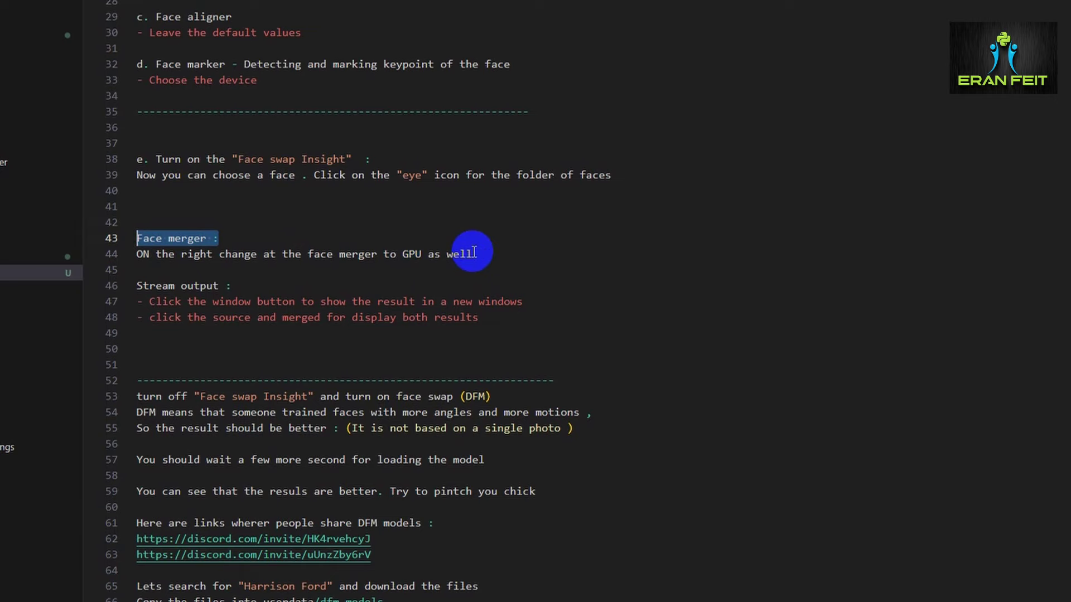
pyautogui.hotkey('alt', 'Tab')
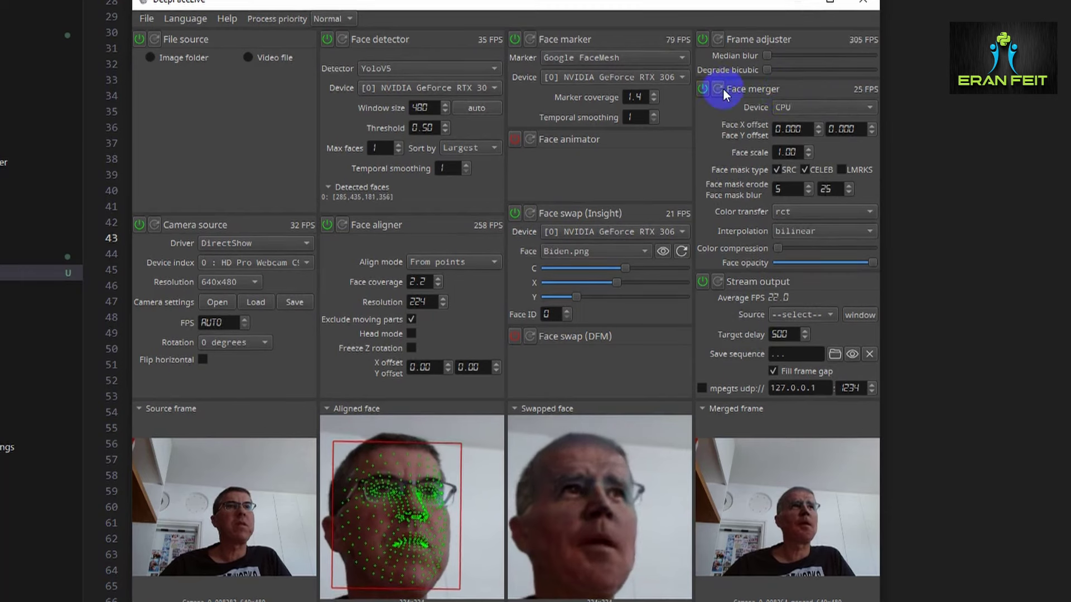
pyautogui.click(798, 108)
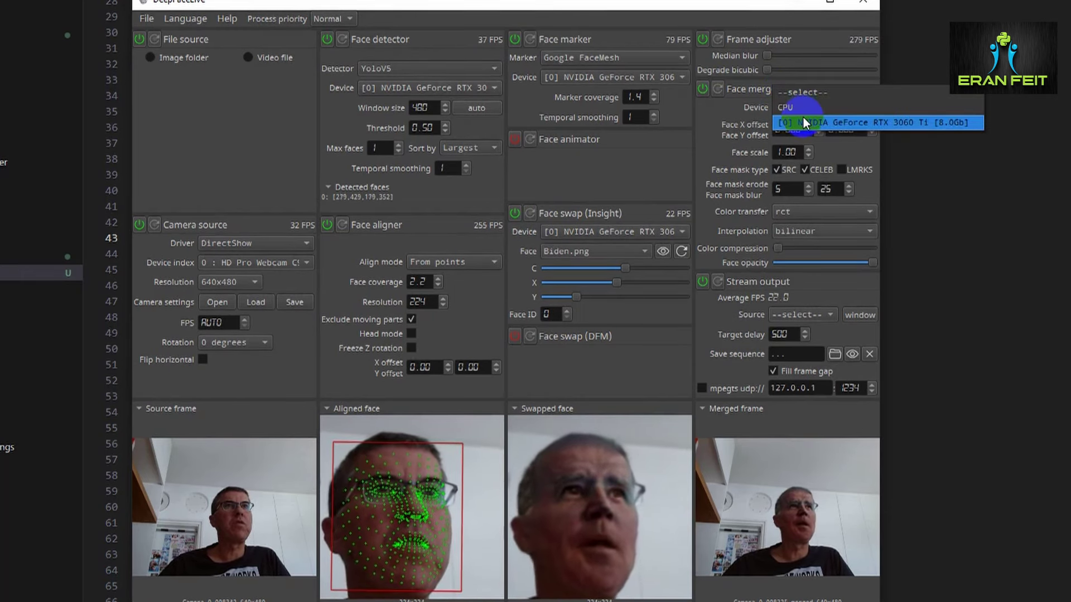
pyautogui.click(803, 118)
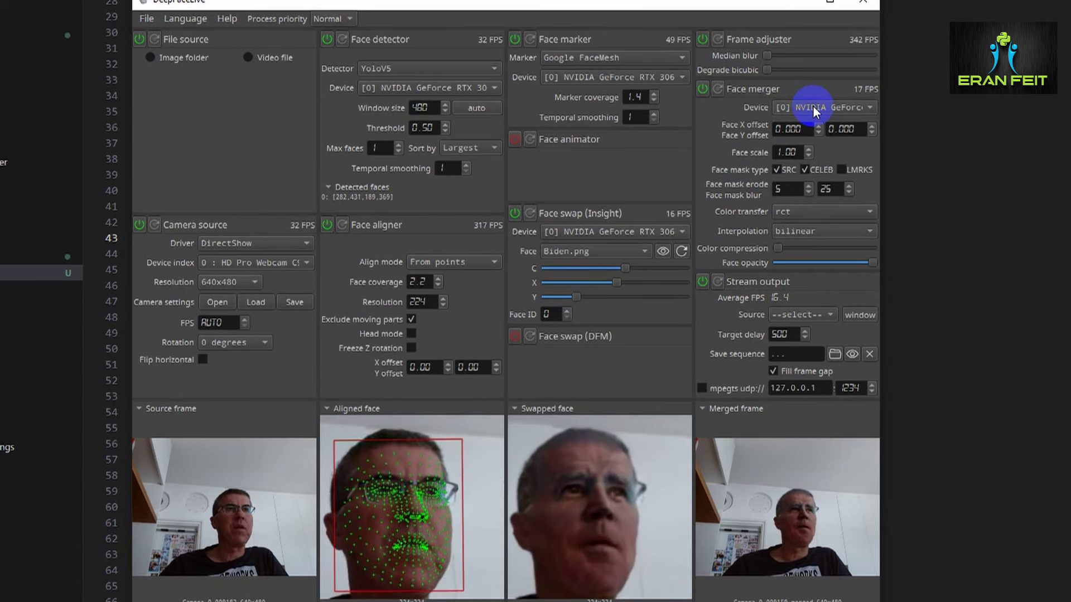
# - Read the install instructions' note on turning off Face swap Insight and turning on face swap (DFM)
pyautogui.click(889, 67)
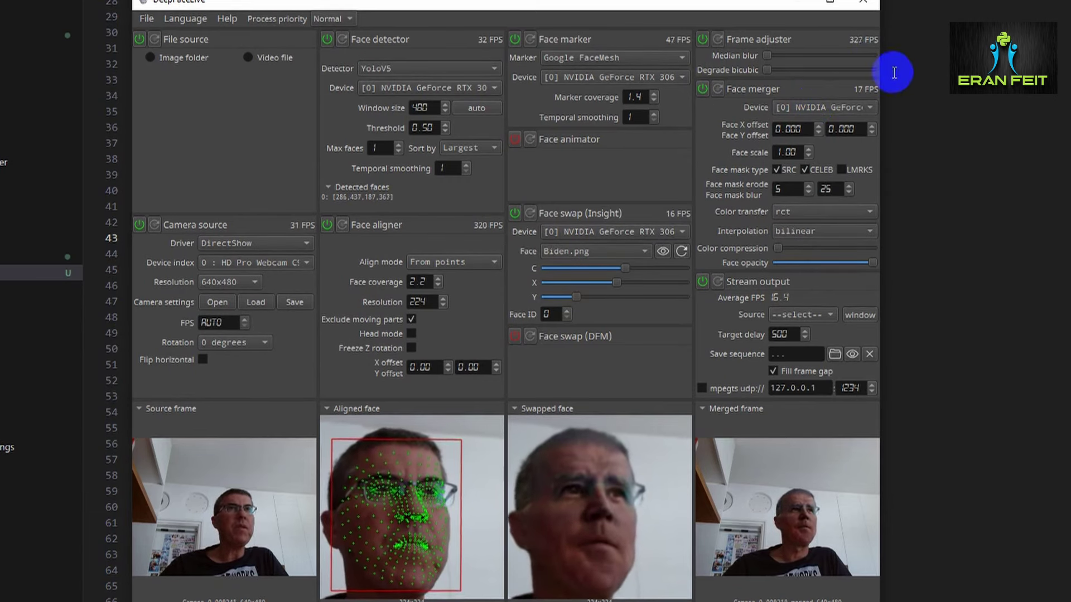
pyautogui.scroll(-2, 279, 299)
pyautogui.click(308, 289)
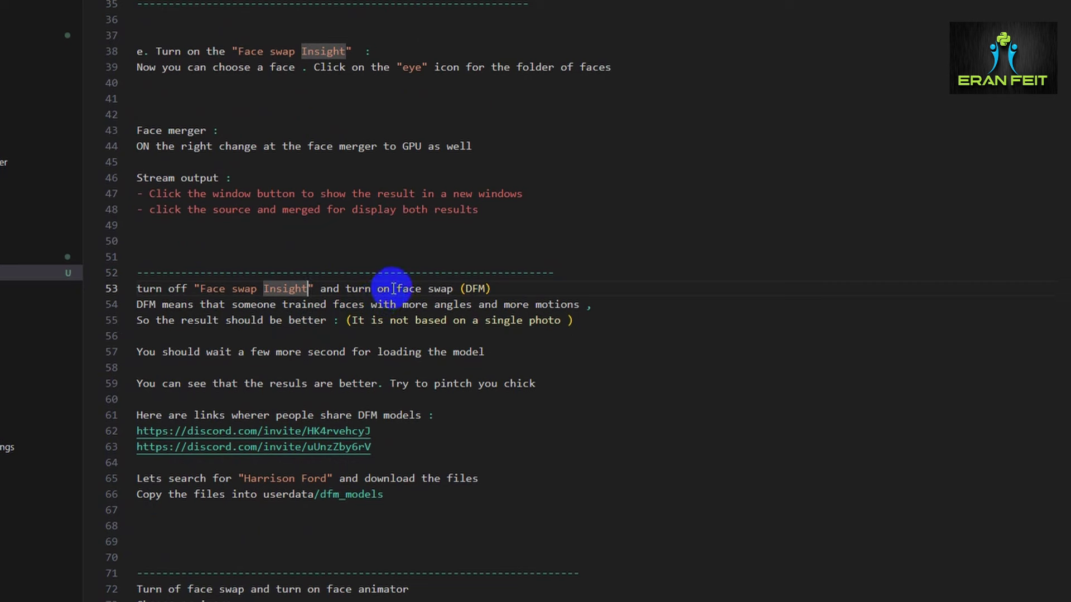
pyautogui.moveTo(393, 288); pyautogui.dragTo(497, 283)
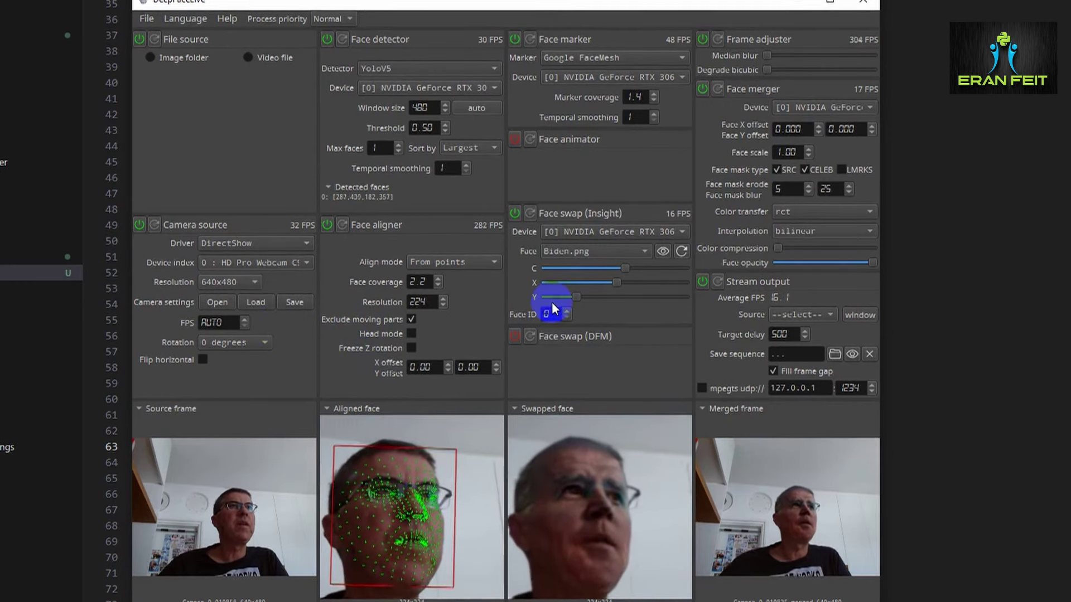
# - In DeepFaceLive, replace Face swap (Insight) with Face swap (DFM), using the Mr. Bean model on the NVIDIA GeForce RTX 3060 Ti
pyautogui.click(515, 215)
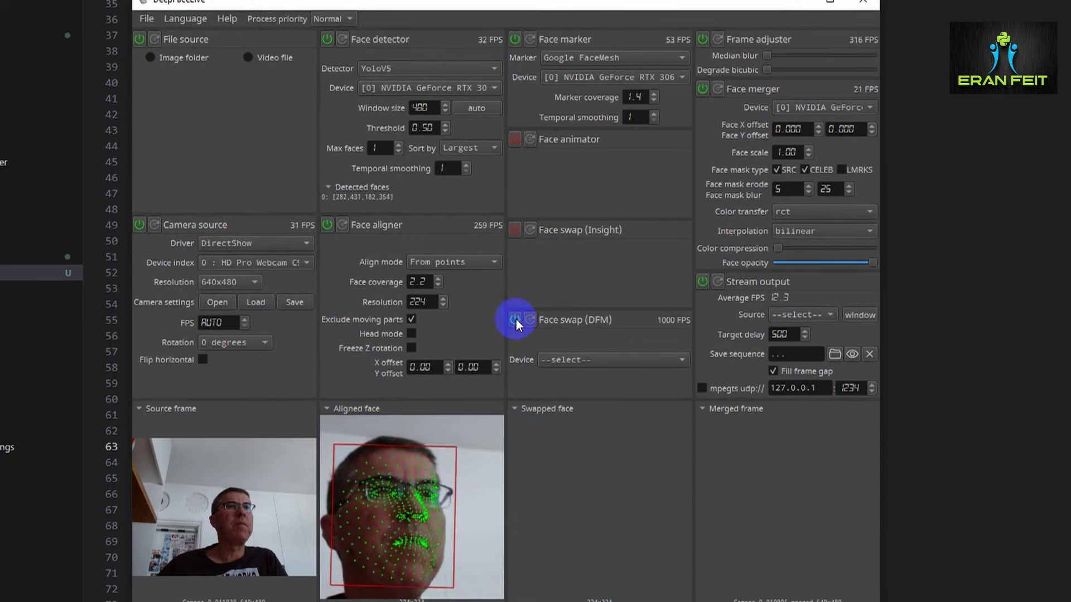
pyautogui.click(595, 358)
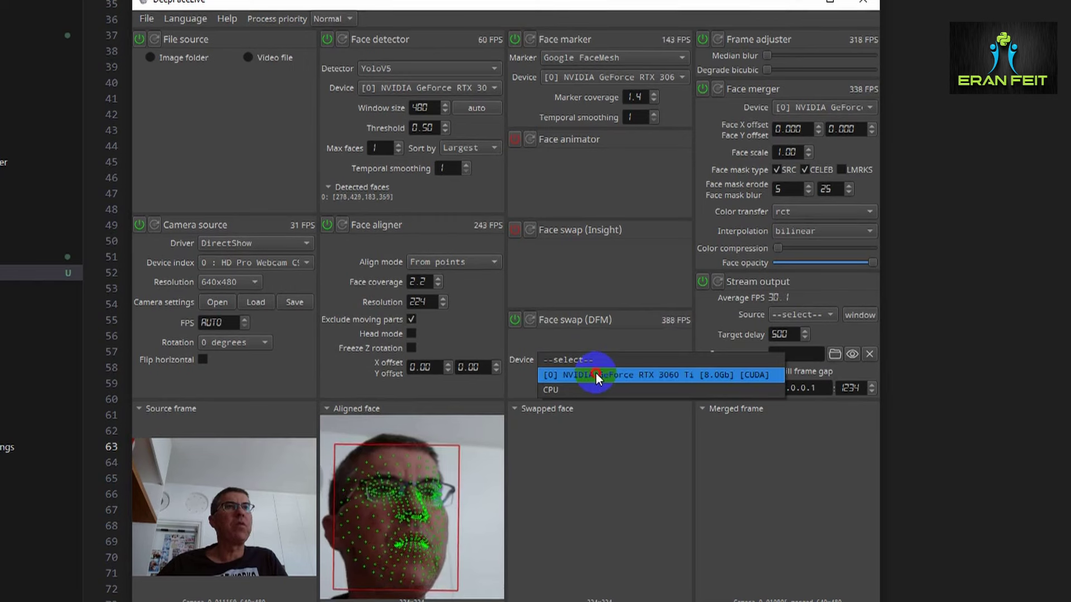
pyautogui.click(595, 374)
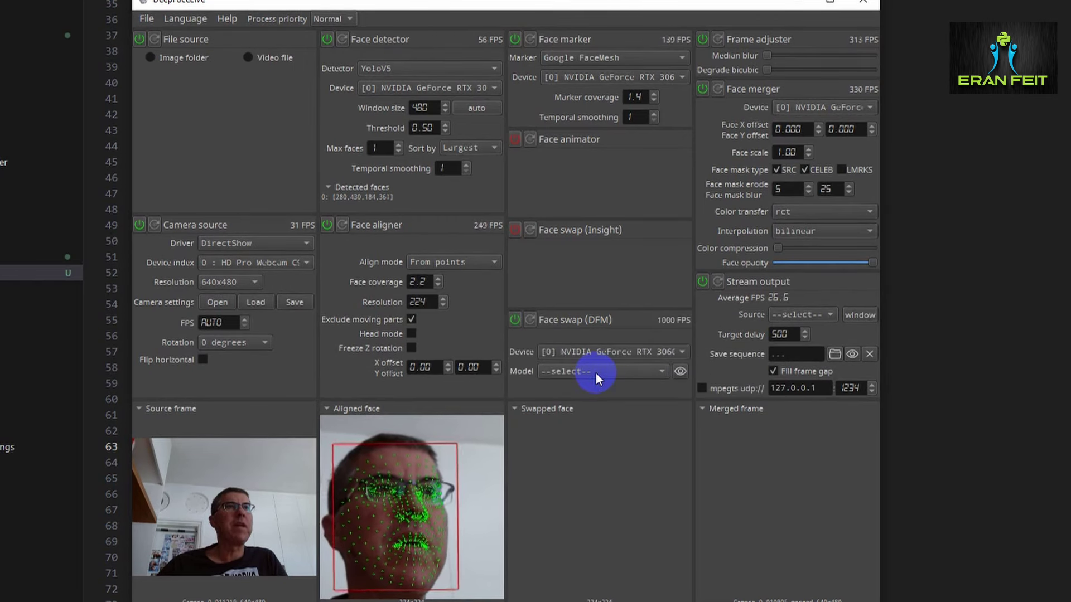
pyautogui.click(606, 371)
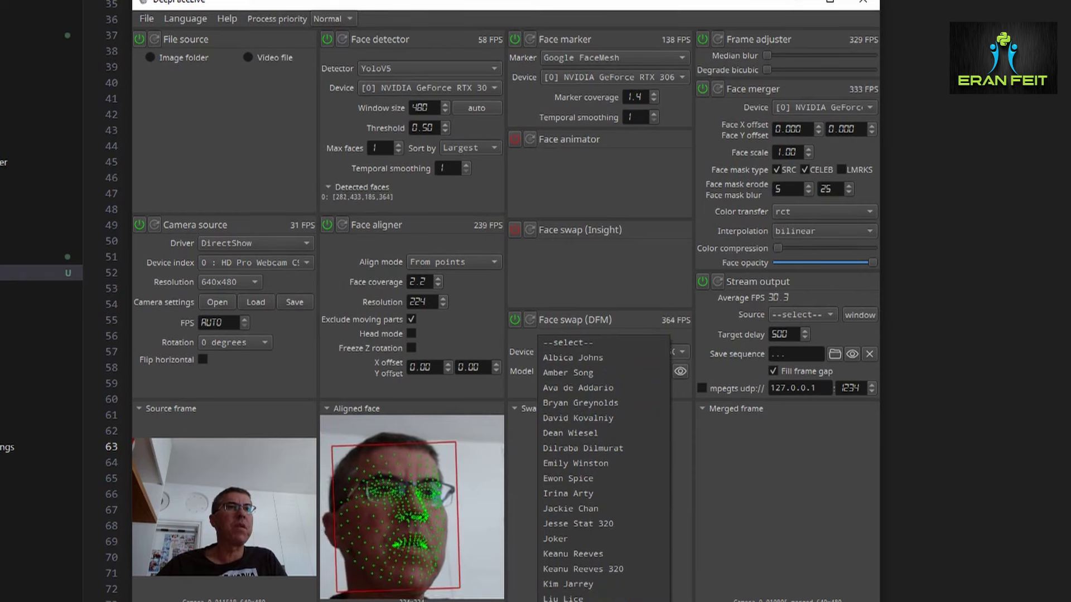
pyautogui.press('Return')
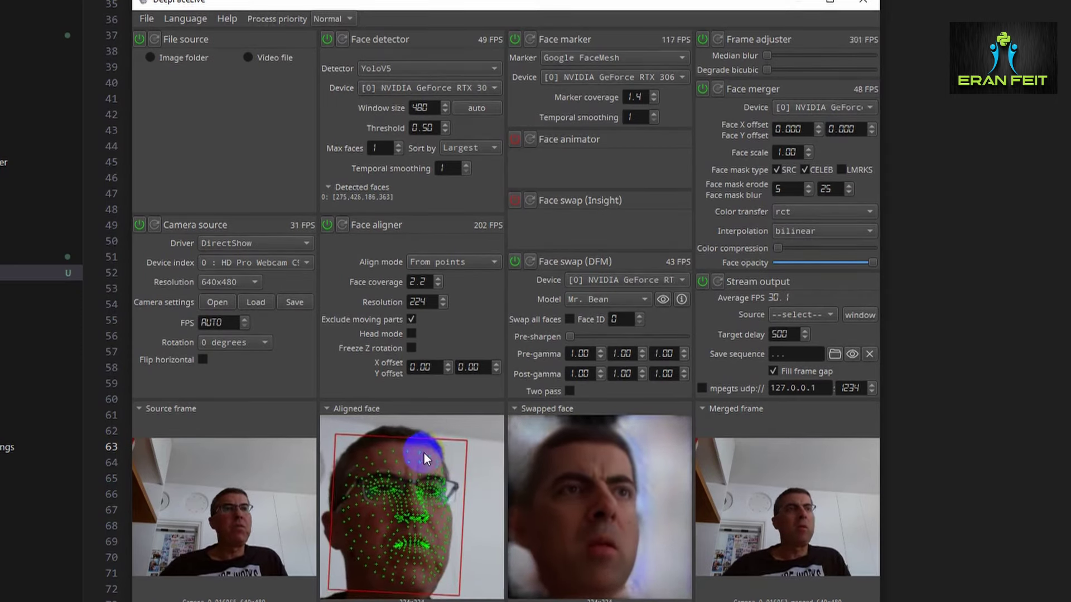
# - Switch to the install instructions and copy the first Discord invite link for shared DFM models
pyautogui.click(893, 217)
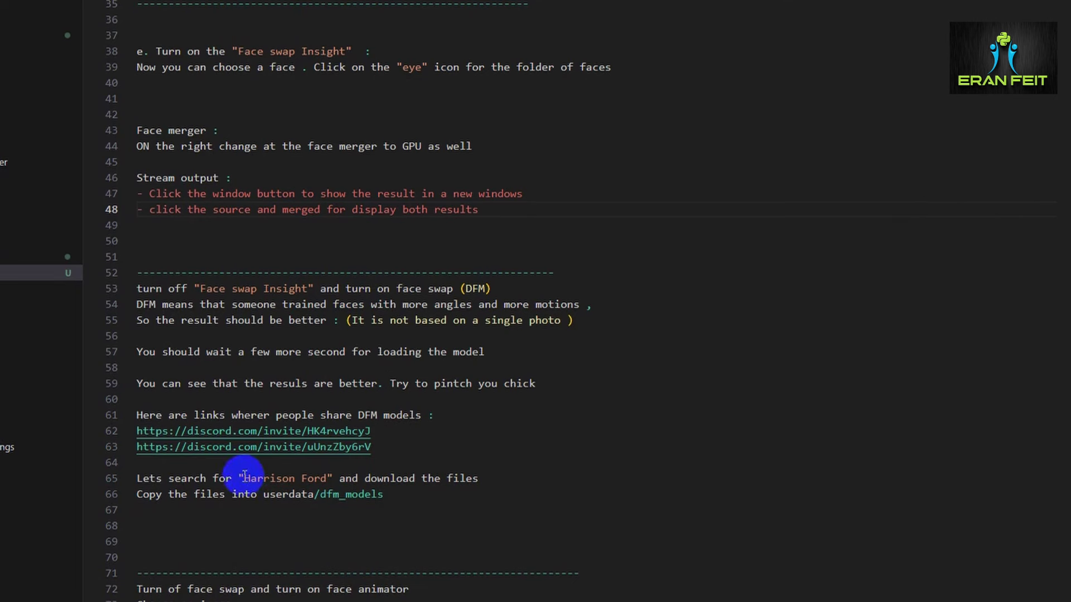
pyautogui.moveTo(244, 478); pyautogui.dragTo(330, 479)
pyautogui.click(374, 463)
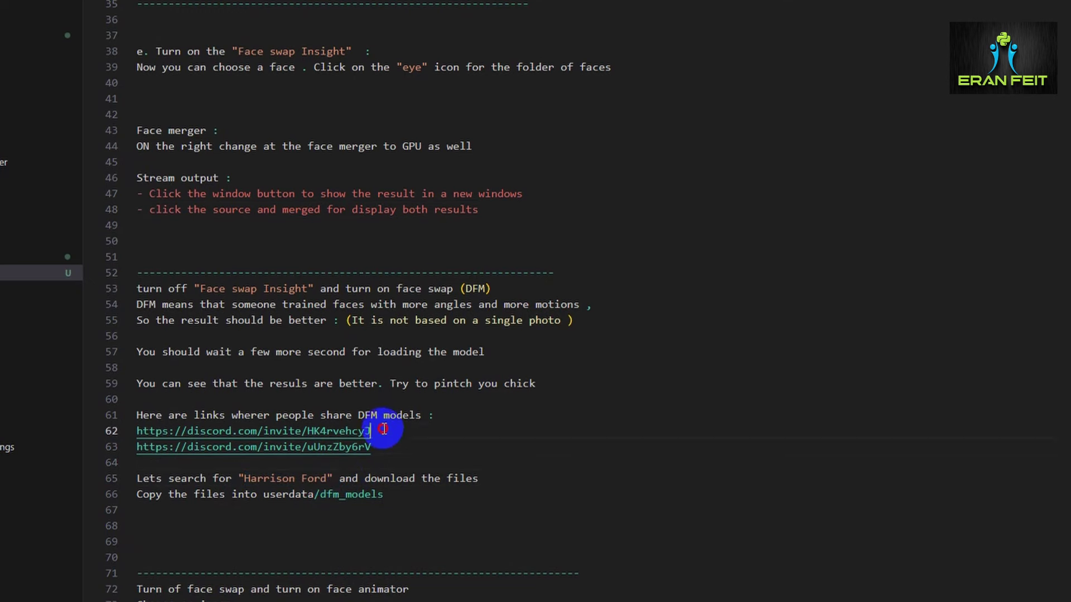
pyautogui.moveTo(383, 429); pyautogui.dragTo(117, 431)
pyautogui.hotkey('ctrl', 'c')
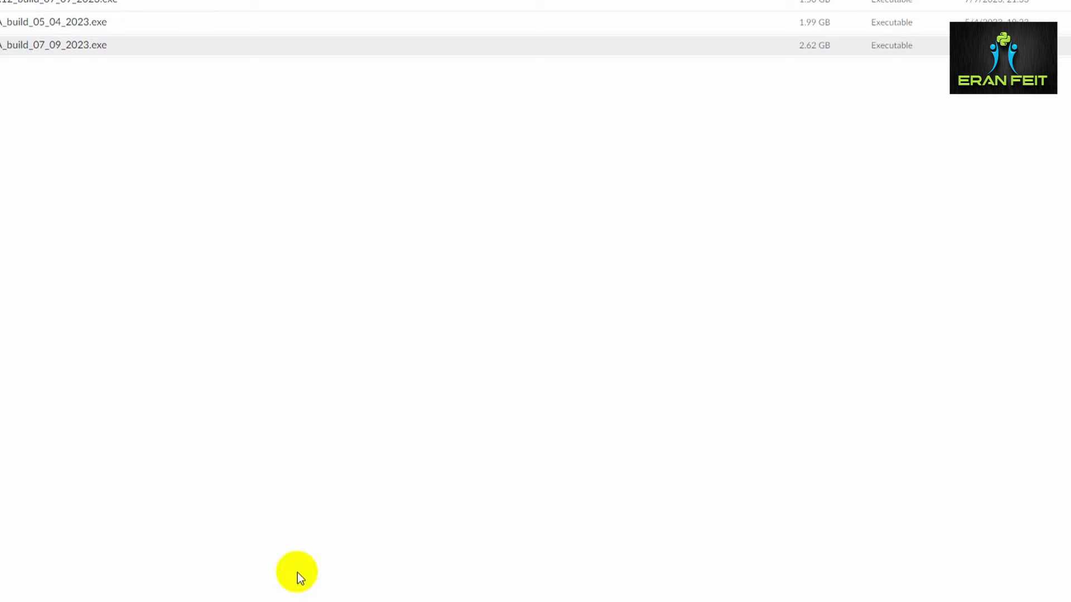
# - Open the copied link in the browser and accept the invite to the SHARE YOUR DFM LIVE MODELS server
pyautogui.click(289, 22)
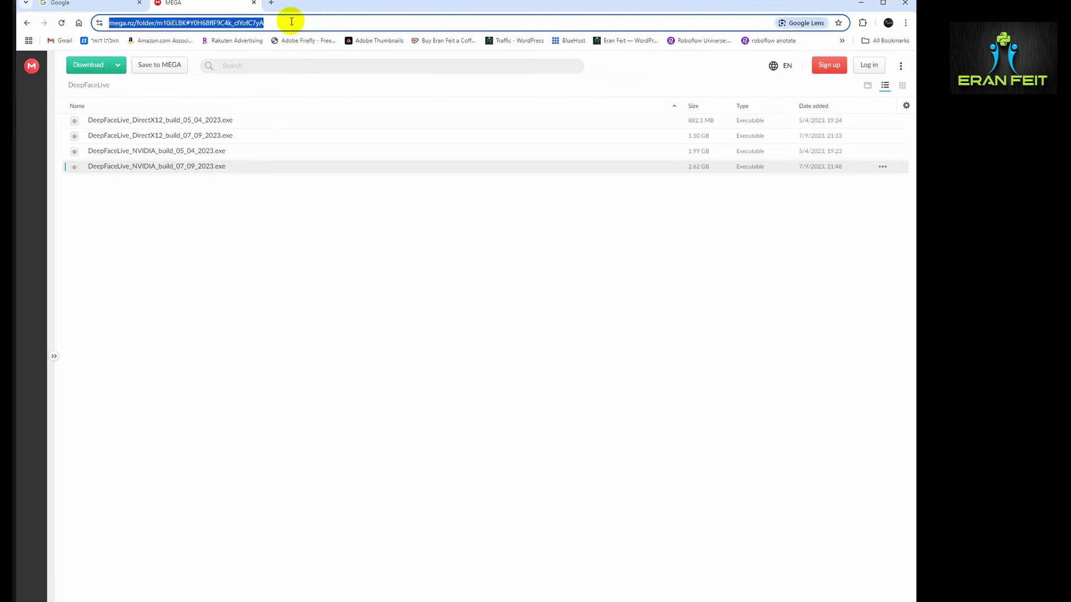
pyautogui.hotkey('ctrl', 'v')
pyautogui.press('Return')
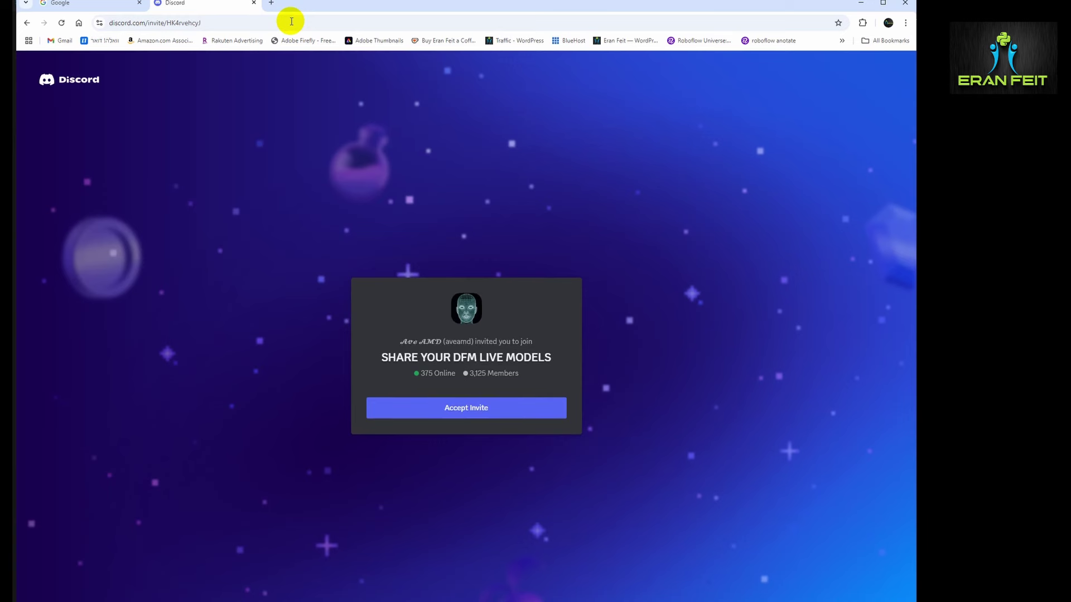
pyautogui.click(458, 409)
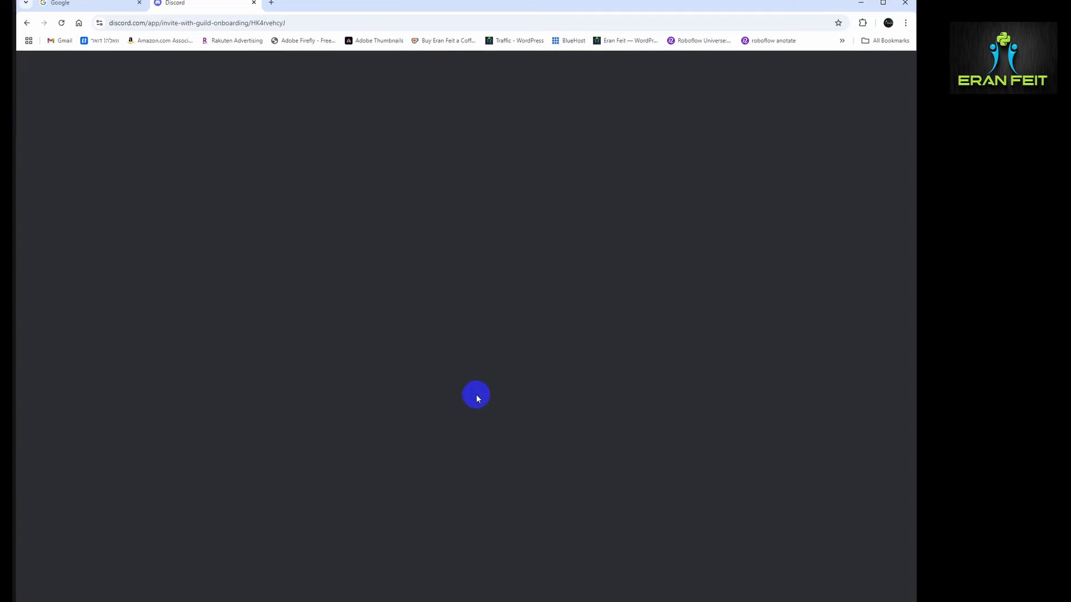
# - Check the model name in the install instructions, and search the Discord server for "Harrison Ford"
pyautogui.hotkey('alt', 'Tab')
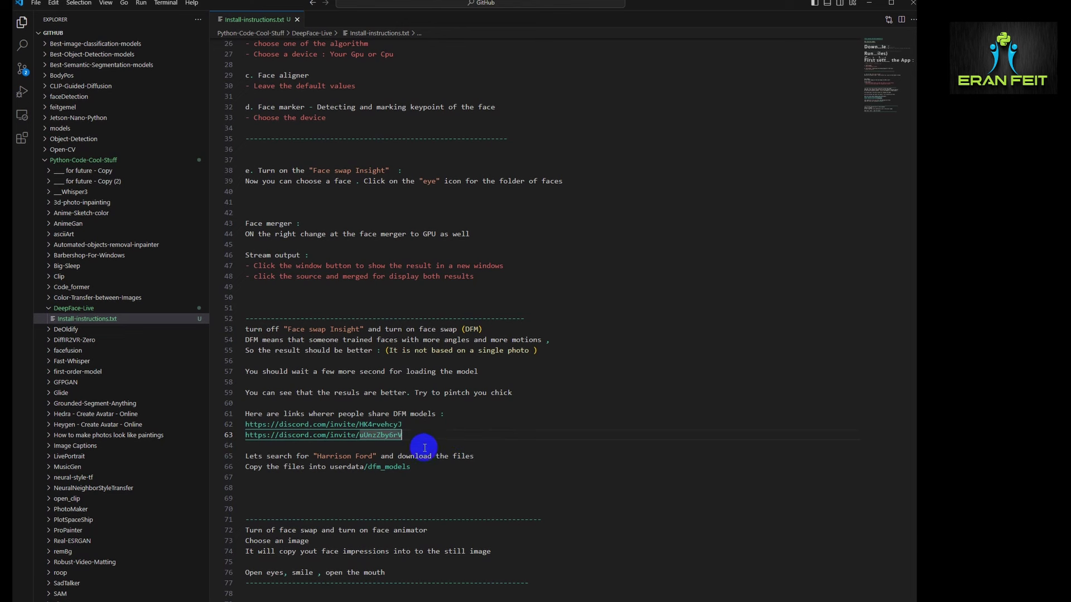
pyautogui.moveTo(318, 456); pyautogui.dragTo(334, 456)
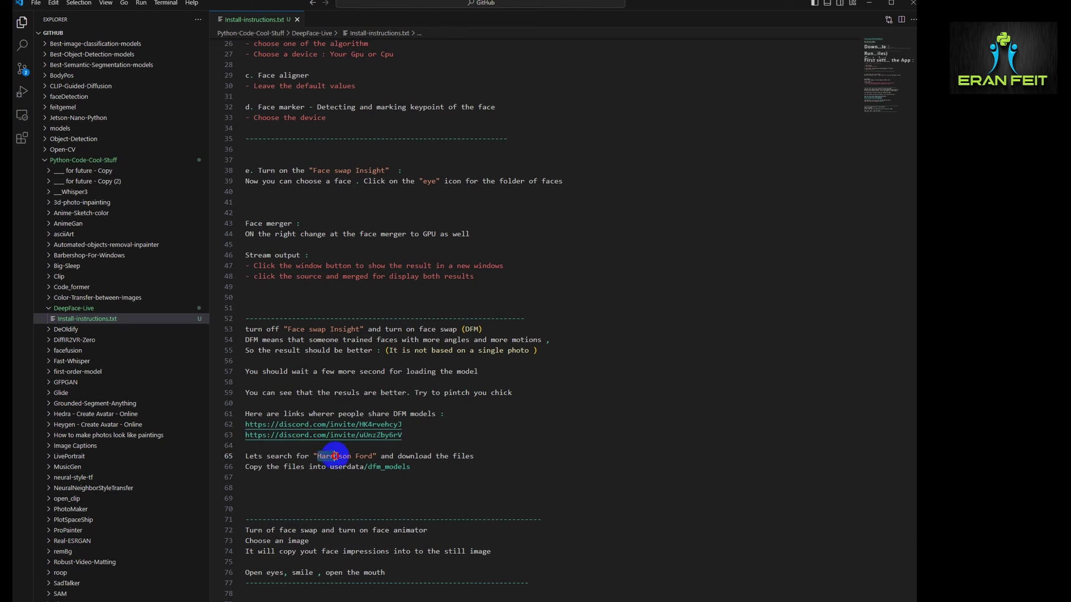
pyautogui.hotkey('alt', 'Tab')
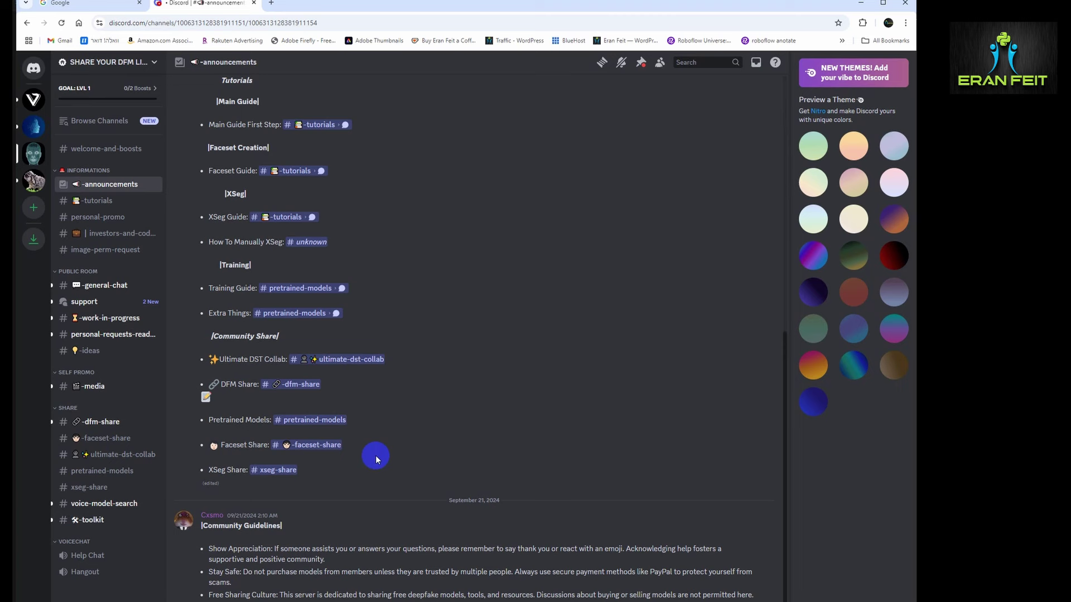
pyautogui.click(685, 62)
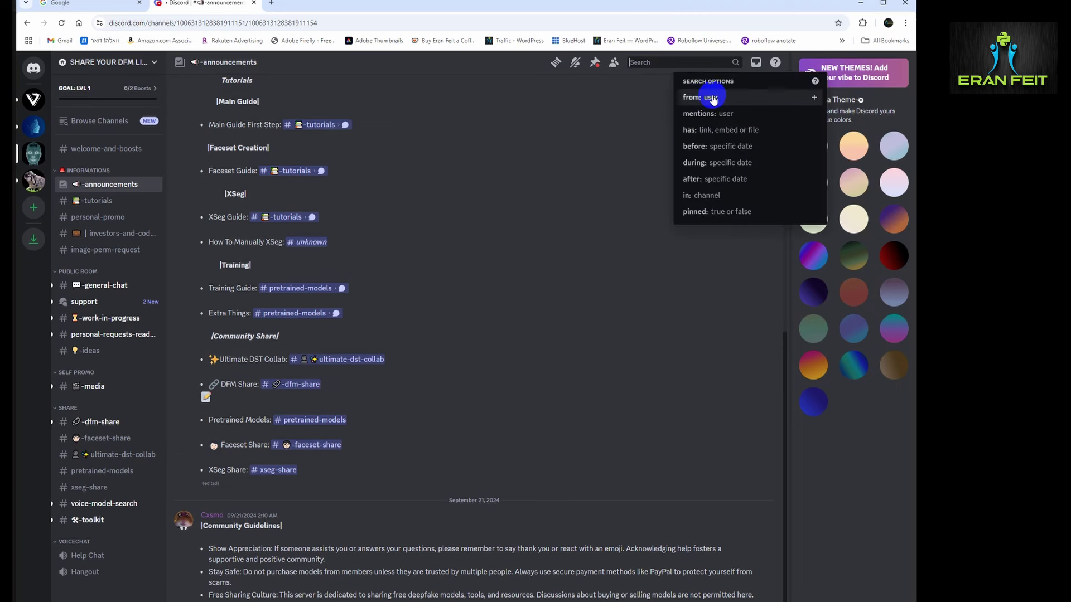
pyautogui.write('Harrison Ford')
pyautogui.click(714, 98)
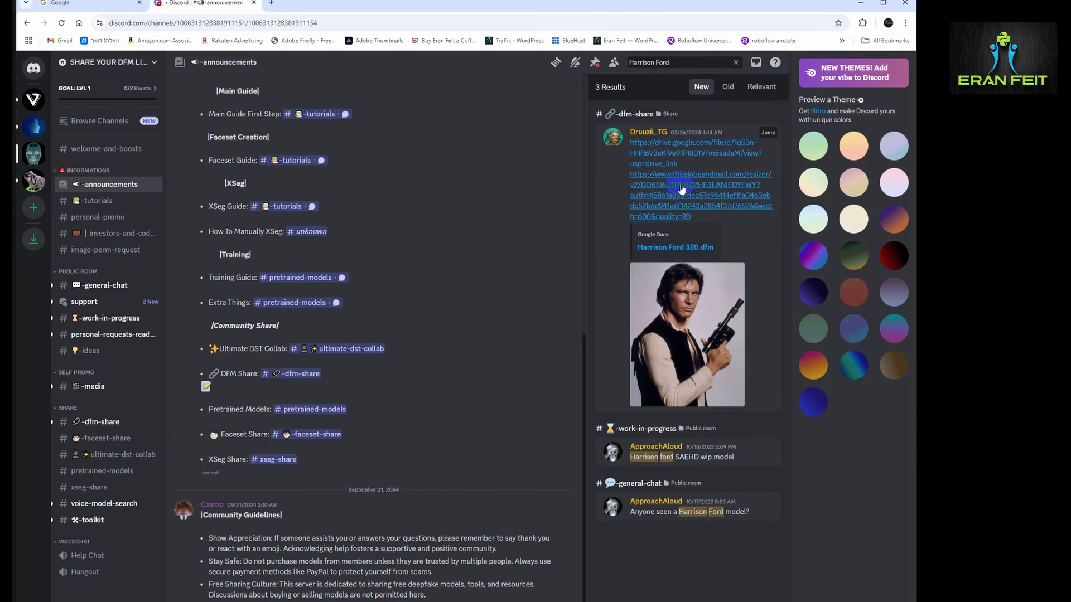
# - Download Harrison Ford 320.dfm from the Google Drive link in the dfm-share result, and copy the file from the Downloads folder
pyautogui.click(685, 152)
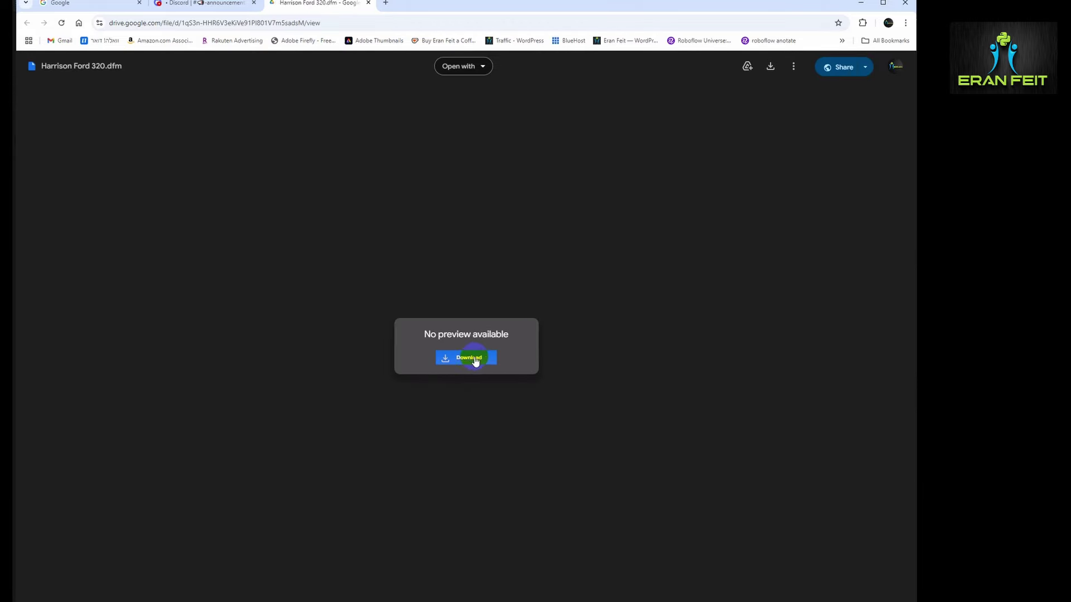
pyautogui.click(470, 358)
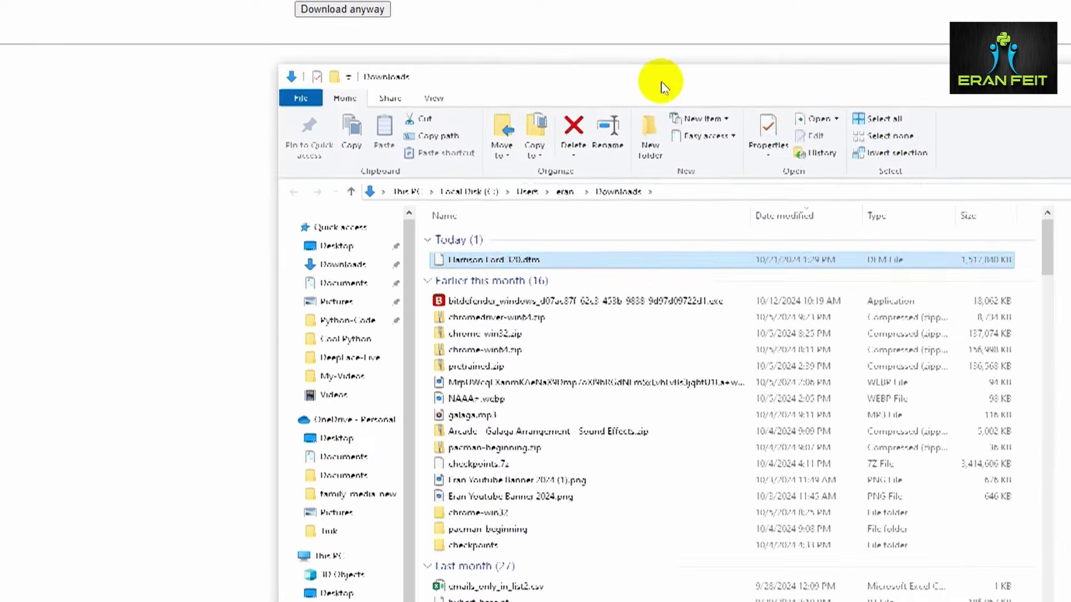
pyautogui.moveTo(657, 83); pyautogui.dragTo(477, 58)
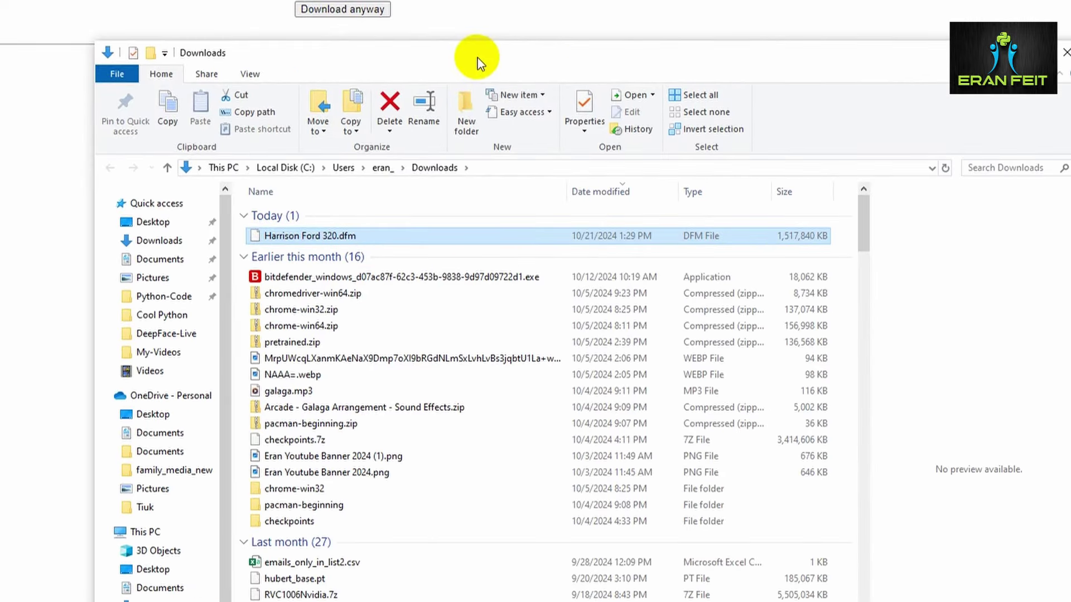
pyautogui.rightClick(304, 236)
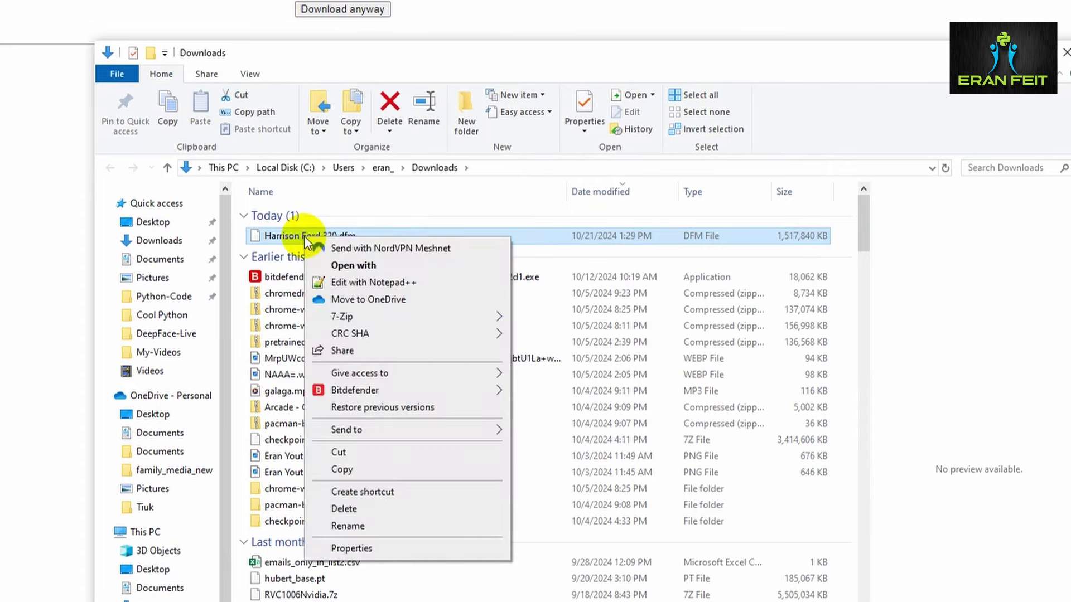
pyautogui.click(343, 470)
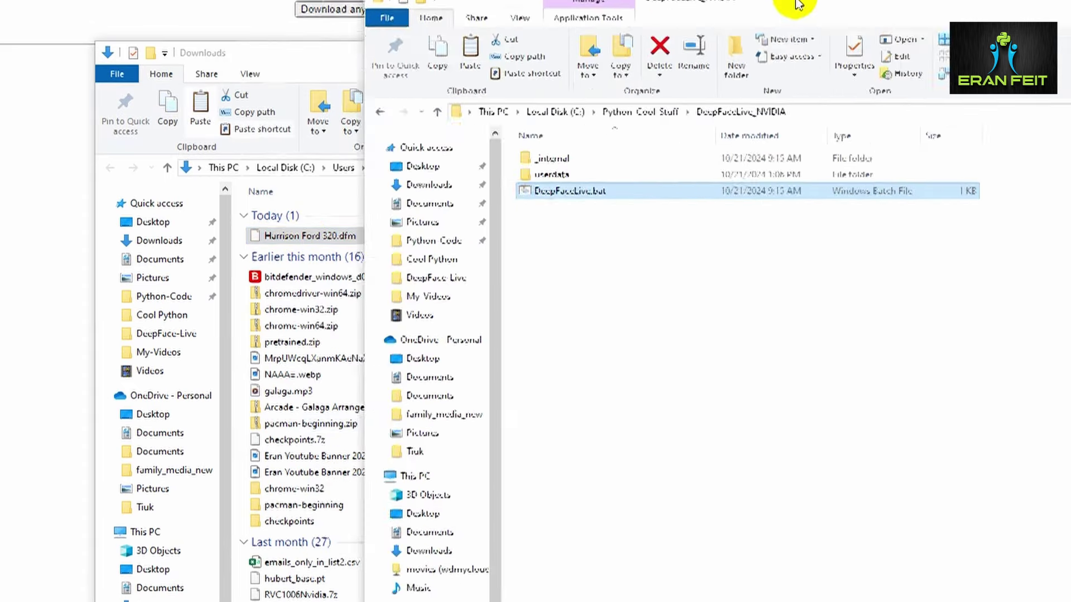
# - Paste the copied model file into the userdata\dfm_models folder of DeepFaceLive_NVIDIA
pyautogui.moveTo(794, 8); pyautogui.dragTo(526, 28)
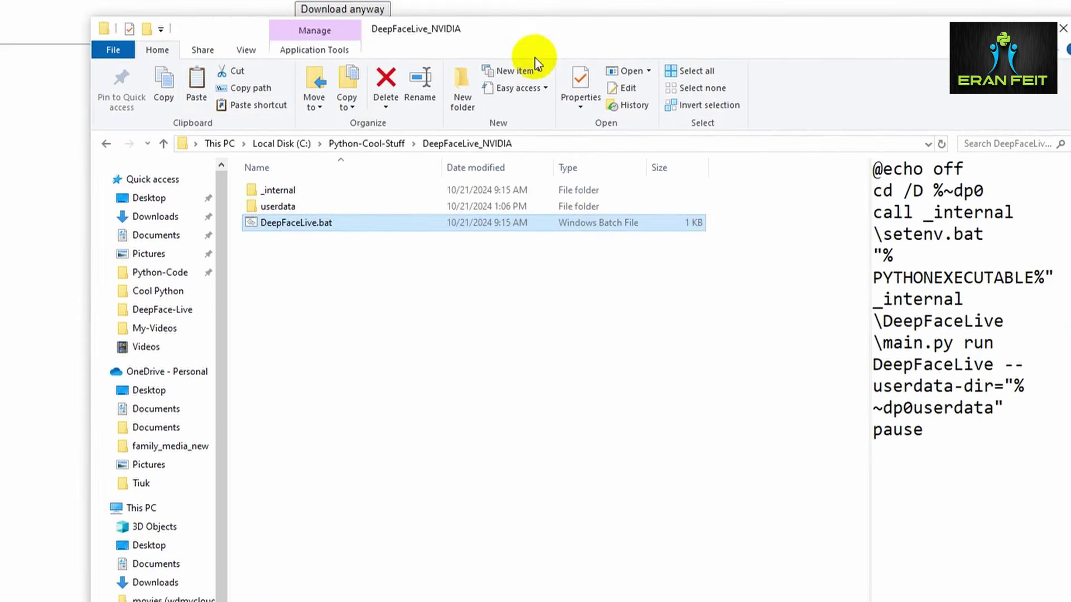
pyautogui.doubleClick(296, 205)
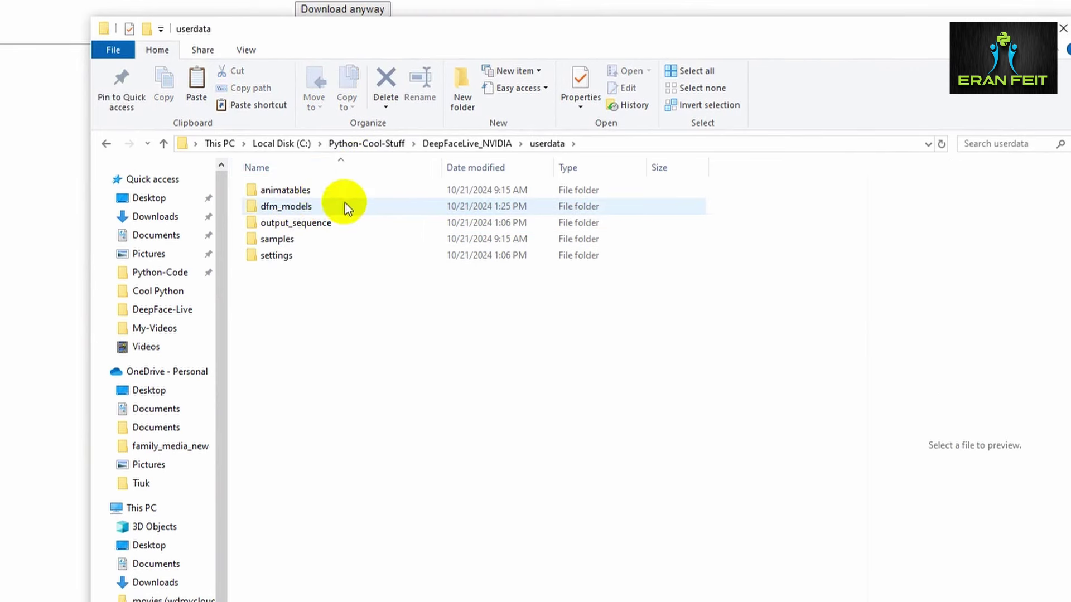
pyautogui.doubleClick(311, 207)
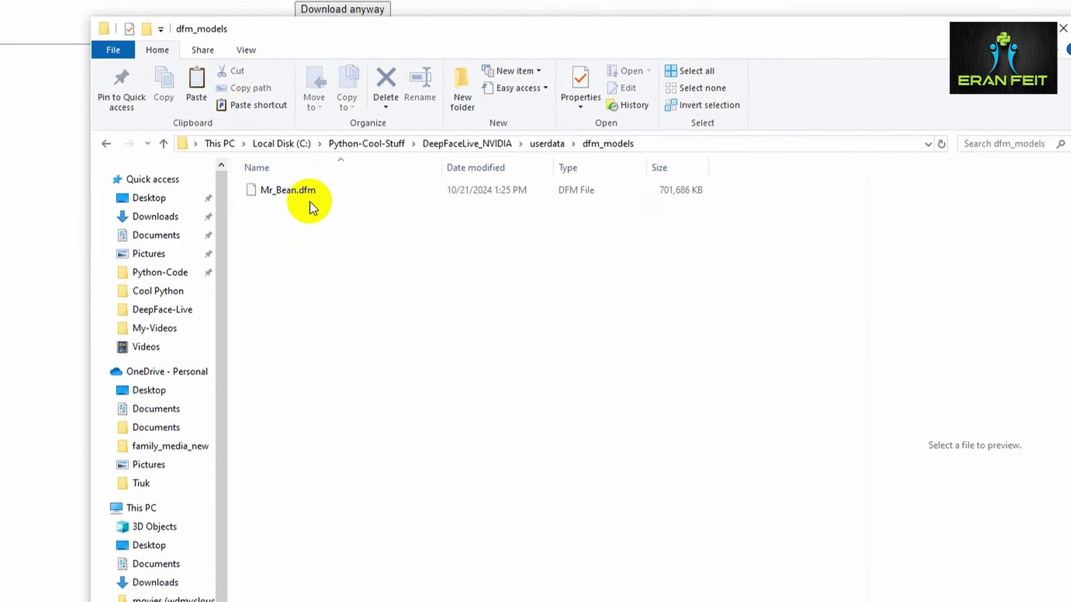
pyautogui.rightClick(319, 235)
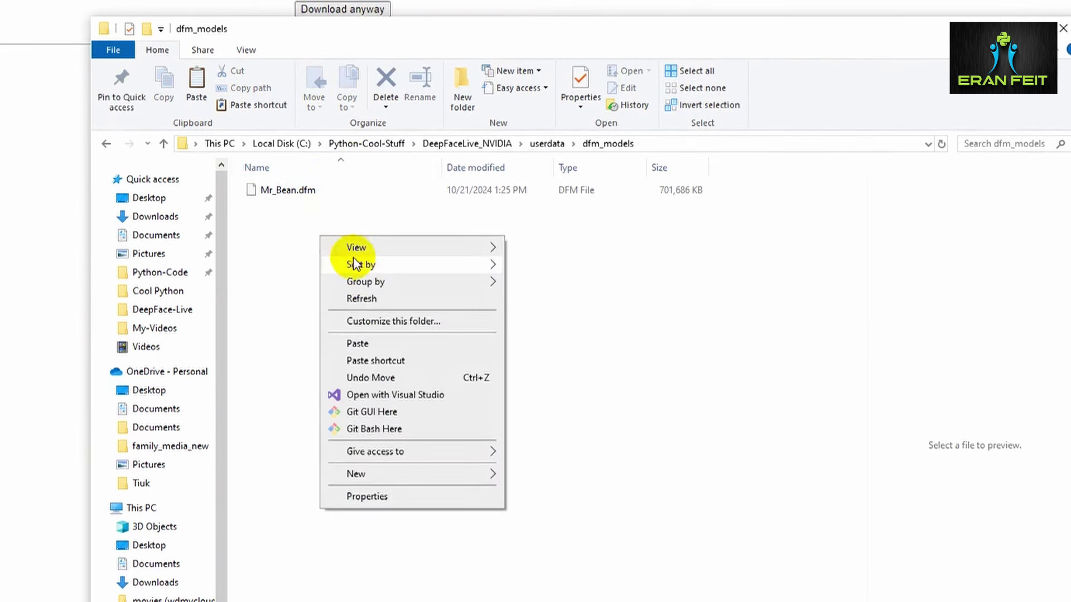
pyautogui.click(360, 338)
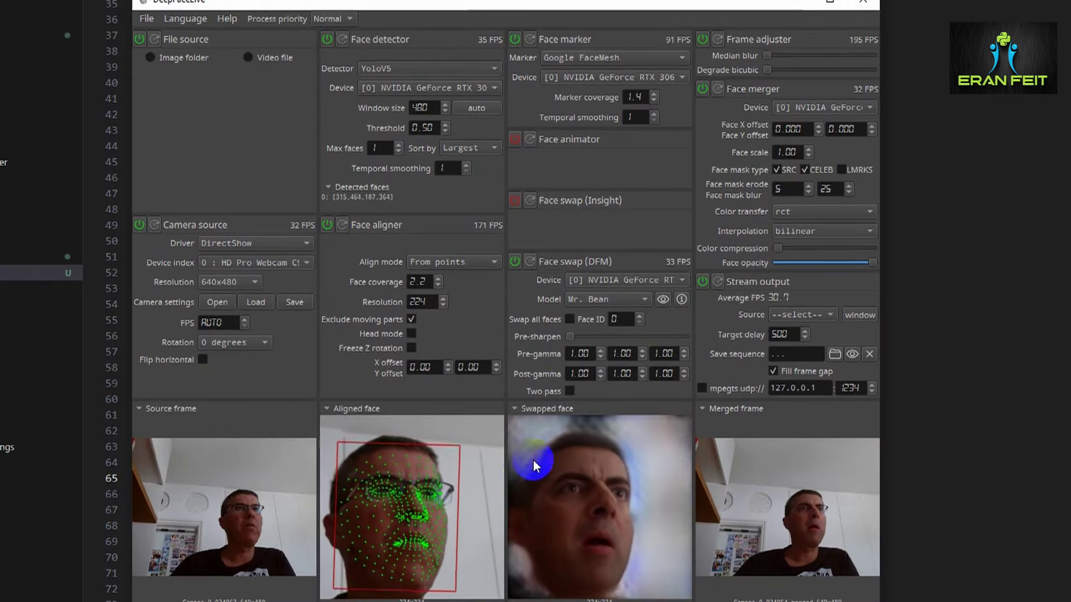
# - In DeepFaceLive, restart Face swap (DFM) to reload the model list, and set its model to Harrison Ford 320
pyautogui.click(596, 299)
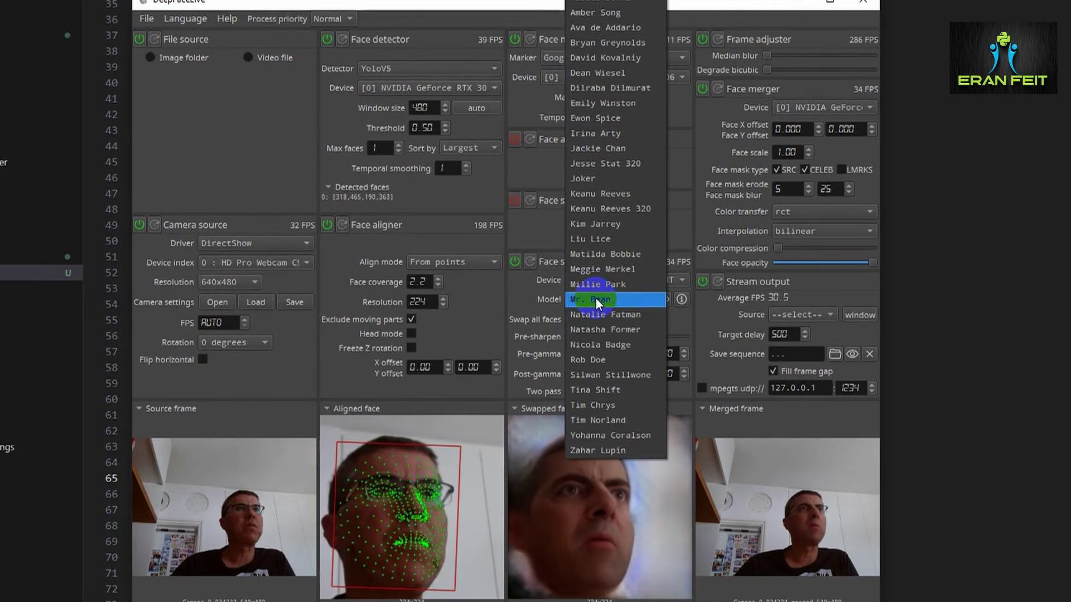
pyautogui.click(596, 298)
pyautogui.click(514, 262)
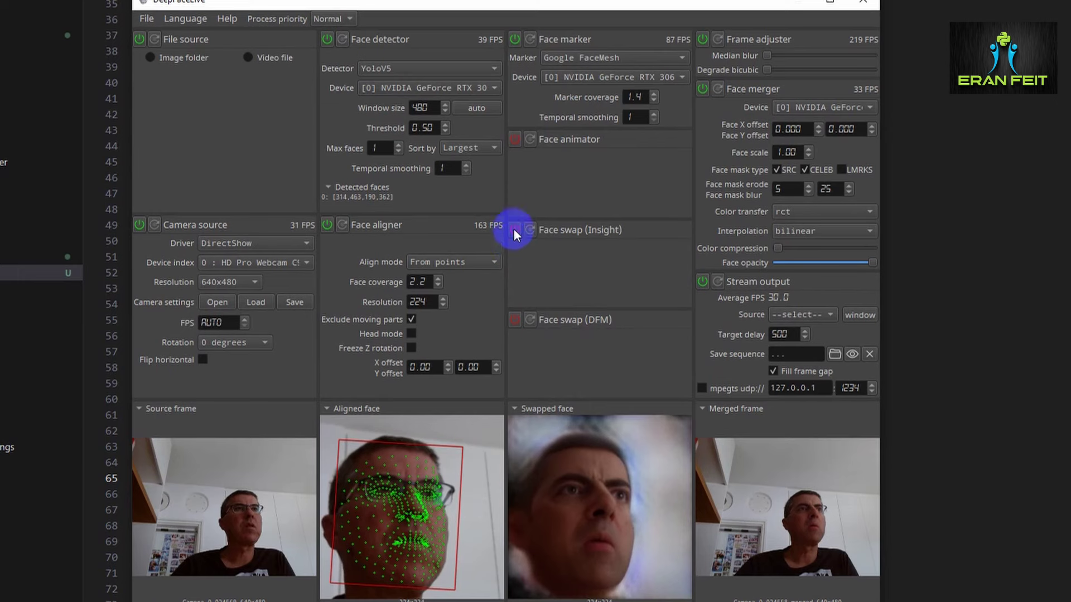
pyautogui.click(515, 319)
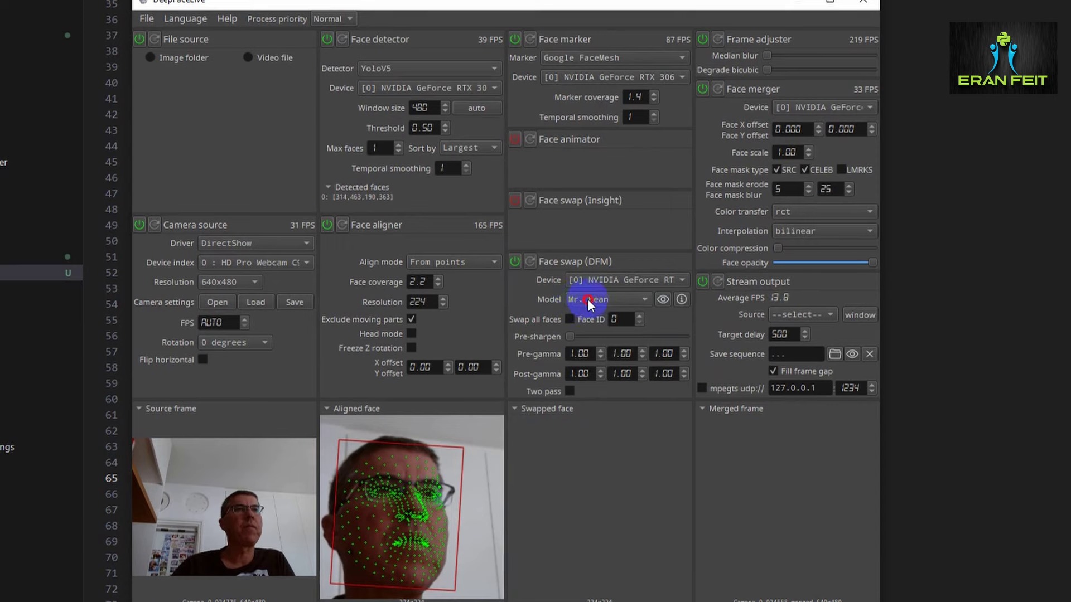
pyautogui.click(588, 300)
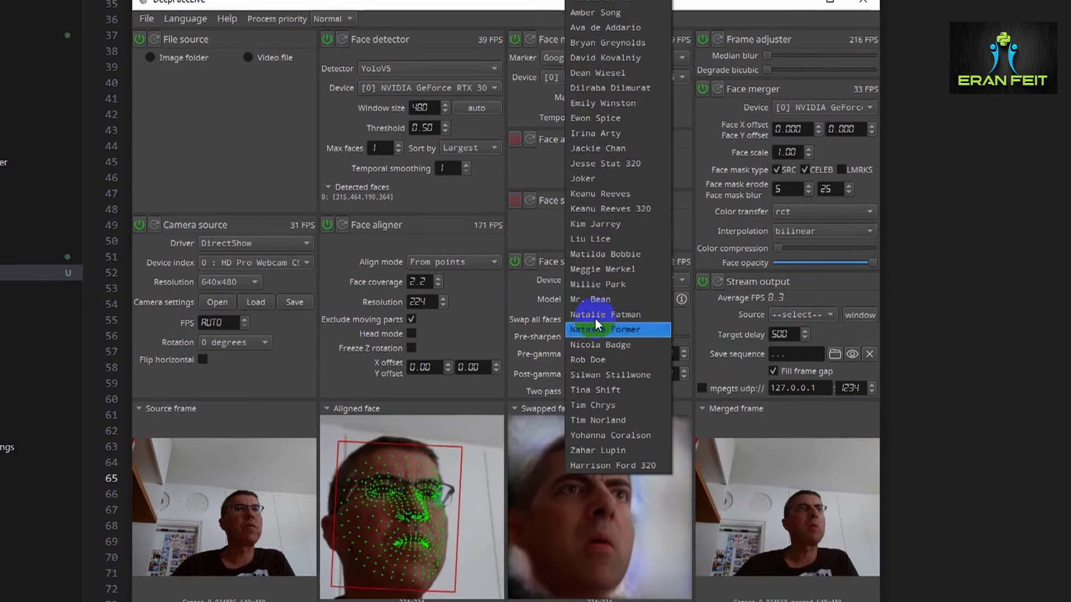
pyautogui.click(608, 466)
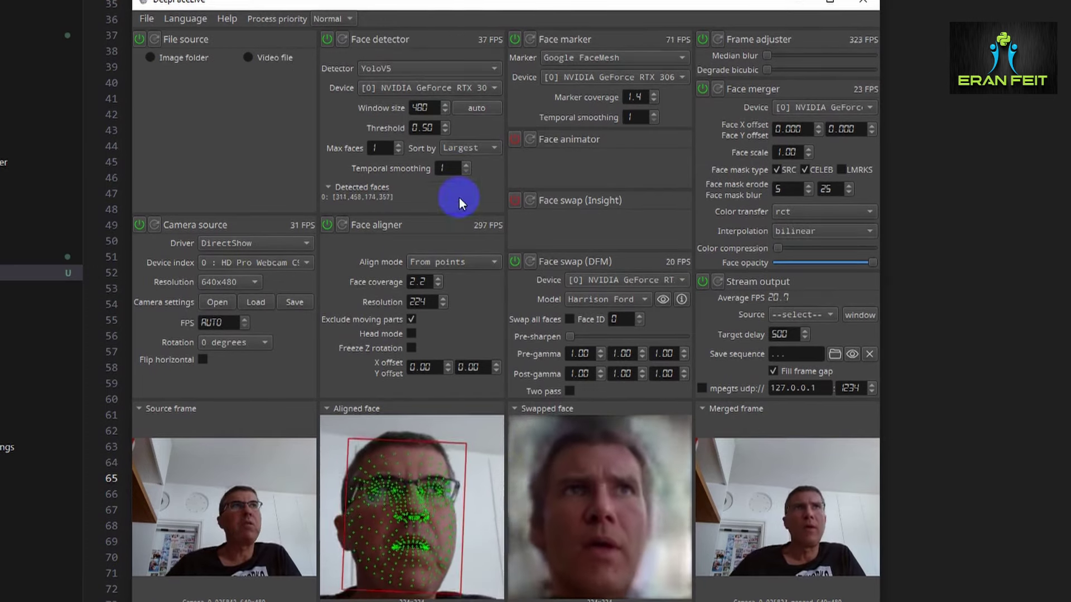
# - Check the face animator note in the install instructions, and in DeepFaceLive turn off Face swap (DFM) and turn on Face animator
pyautogui.hotkey('alt', 'Tab')
pyautogui.scroll(-4, 446, 48)
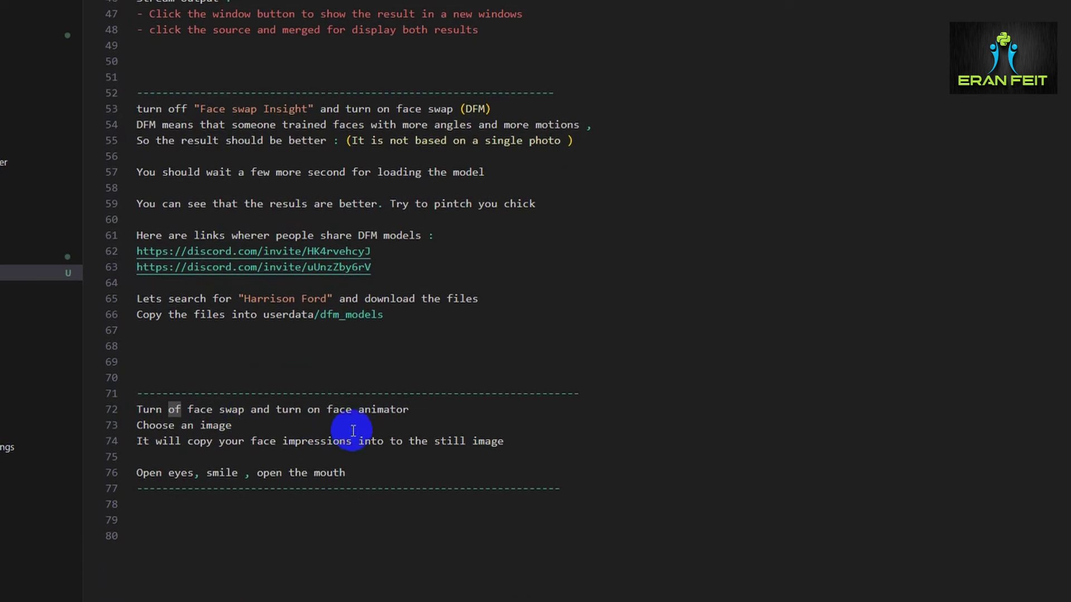
pyautogui.moveTo(415, 410); pyautogui.dragTo(370, 410)
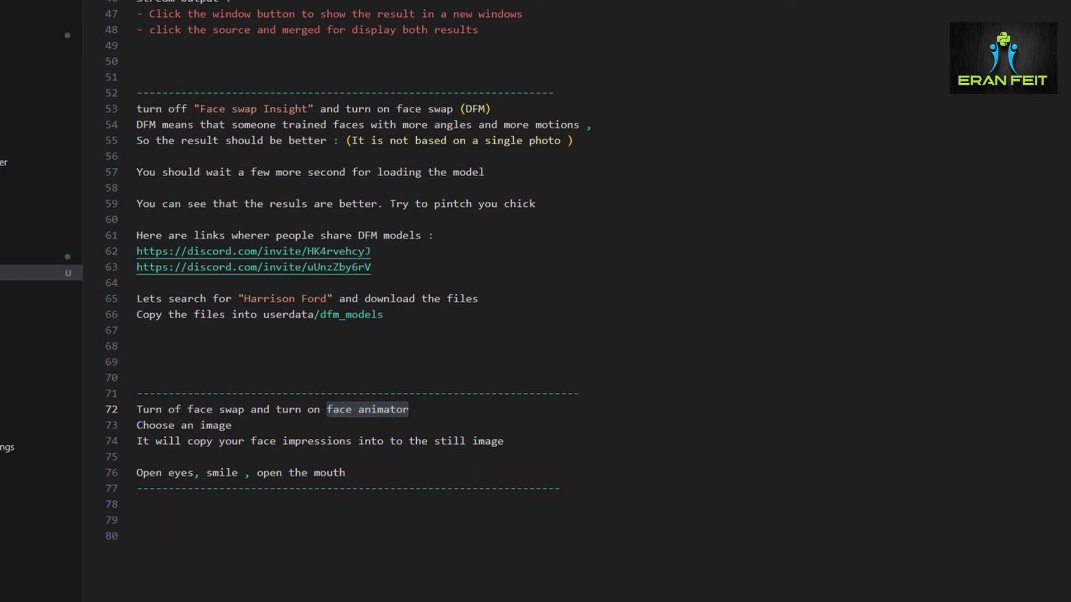
pyautogui.hotkey('alt', 'Tab')
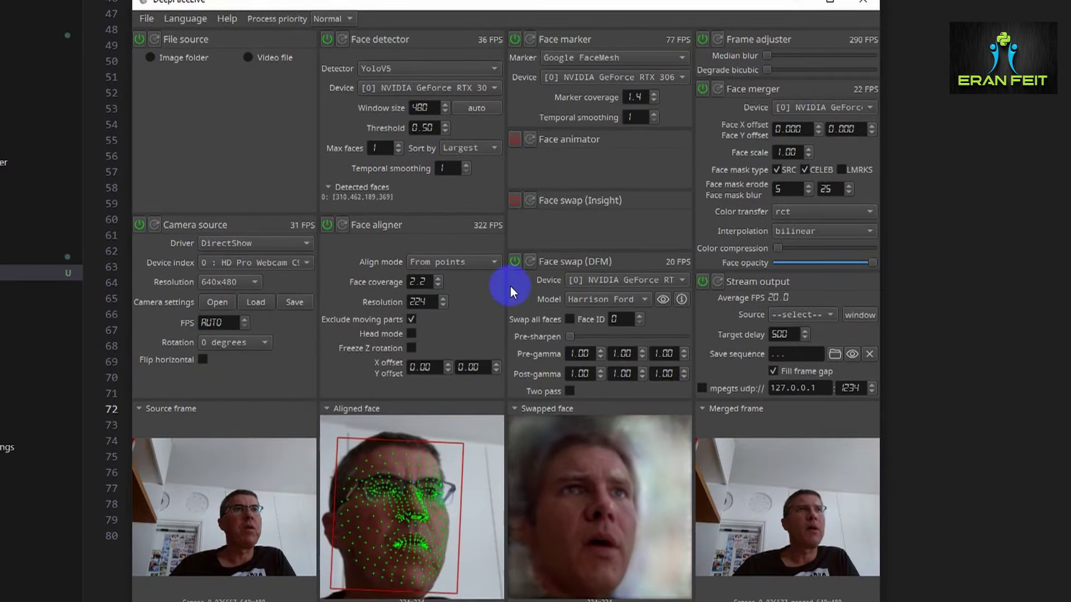
pyautogui.click(513, 261)
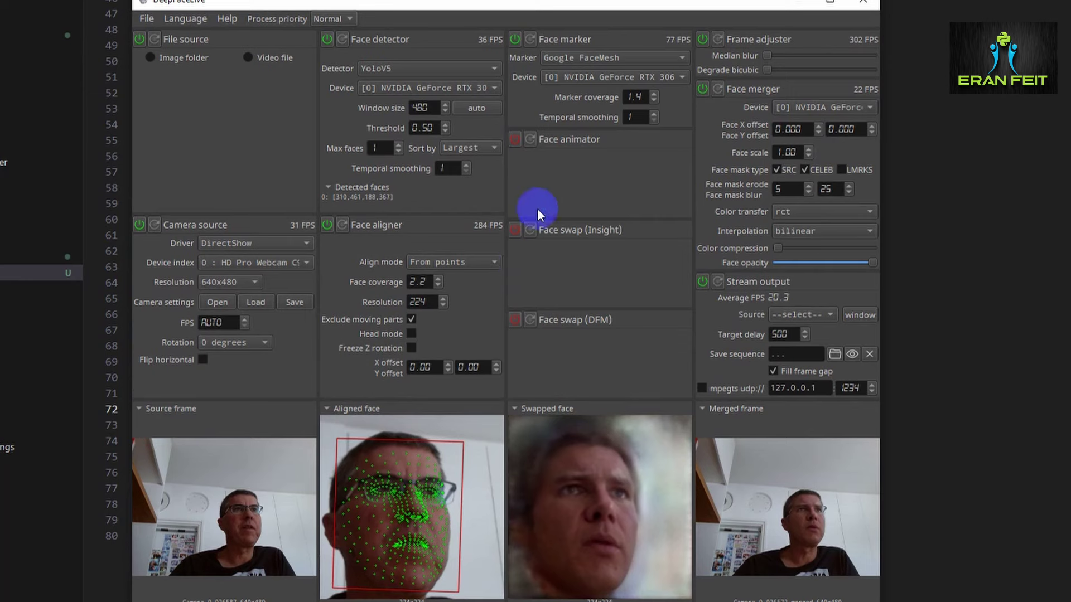
pyautogui.click(514, 138)
pyautogui.click(514, 138)
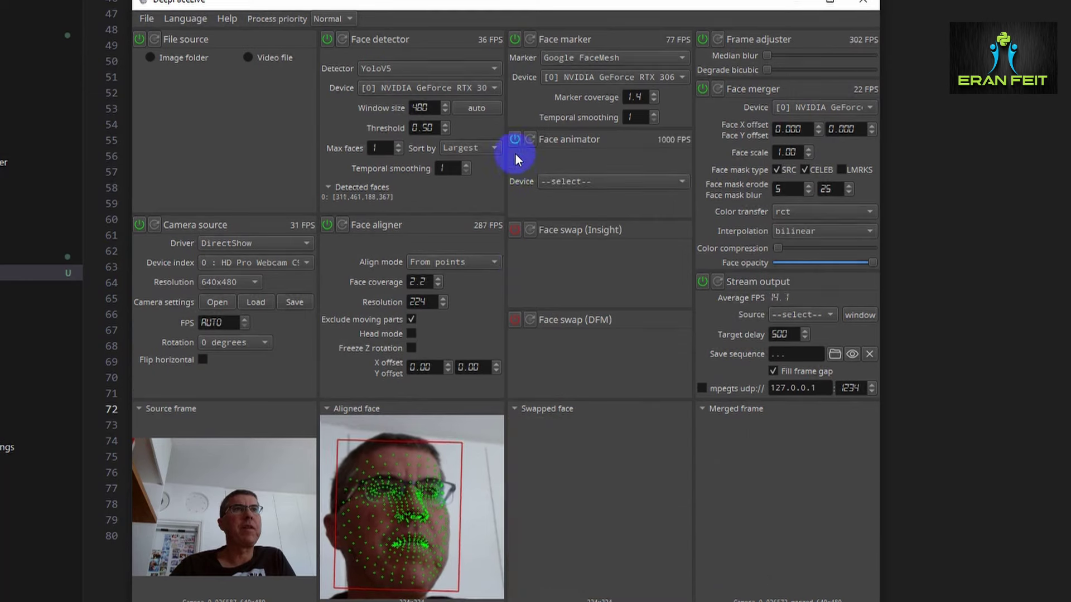
# - Set the Face animator device to the NVIDIA GeForce RTX 3060 Ti and its animatable image to Putin.png
pyautogui.click(576, 180)
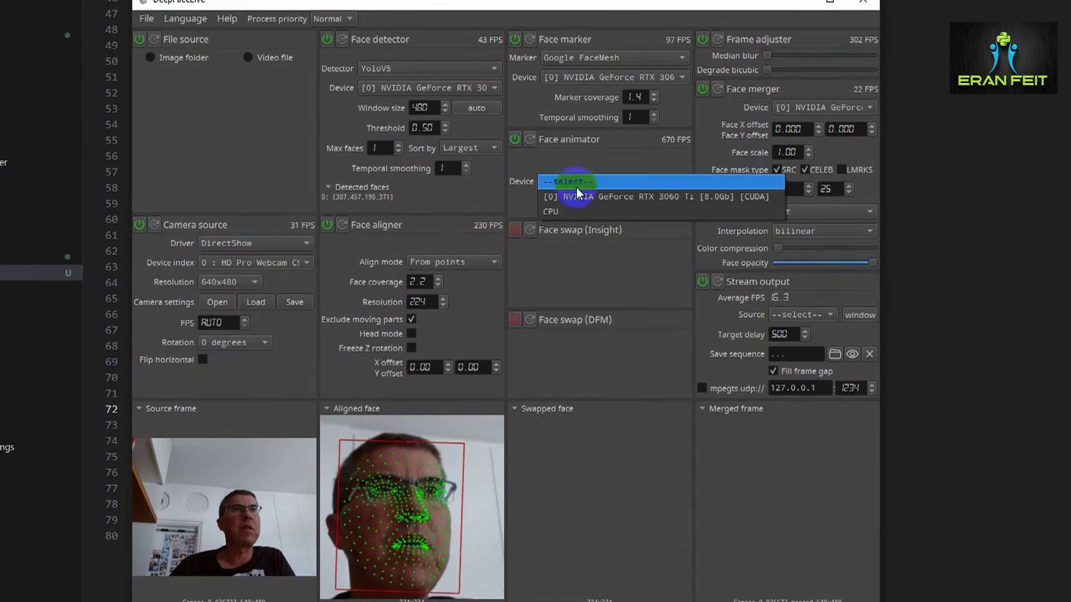
pyautogui.click(580, 196)
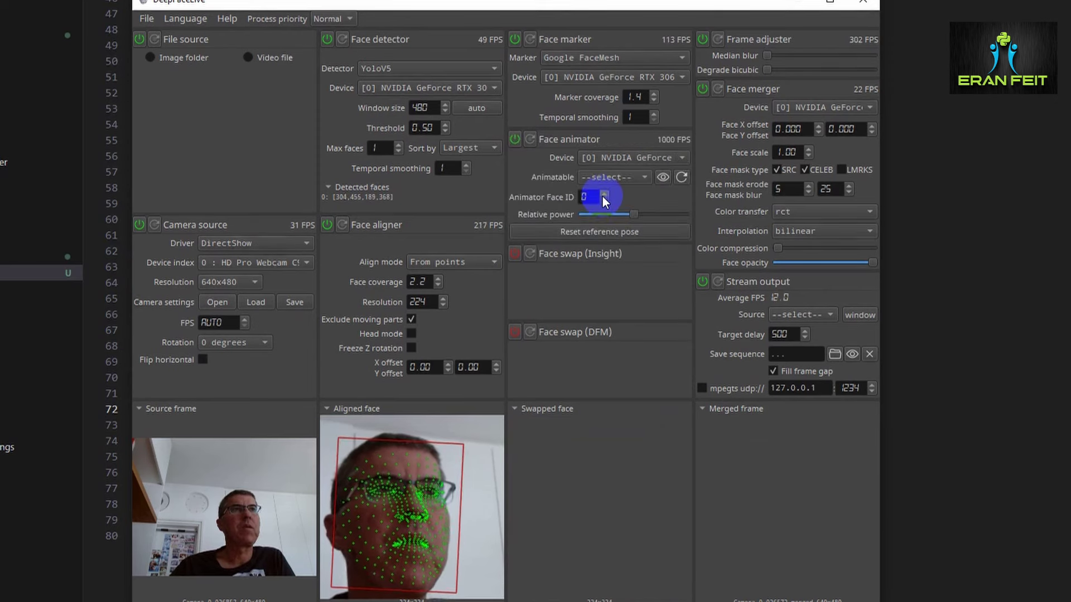
pyautogui.click(594, 179)
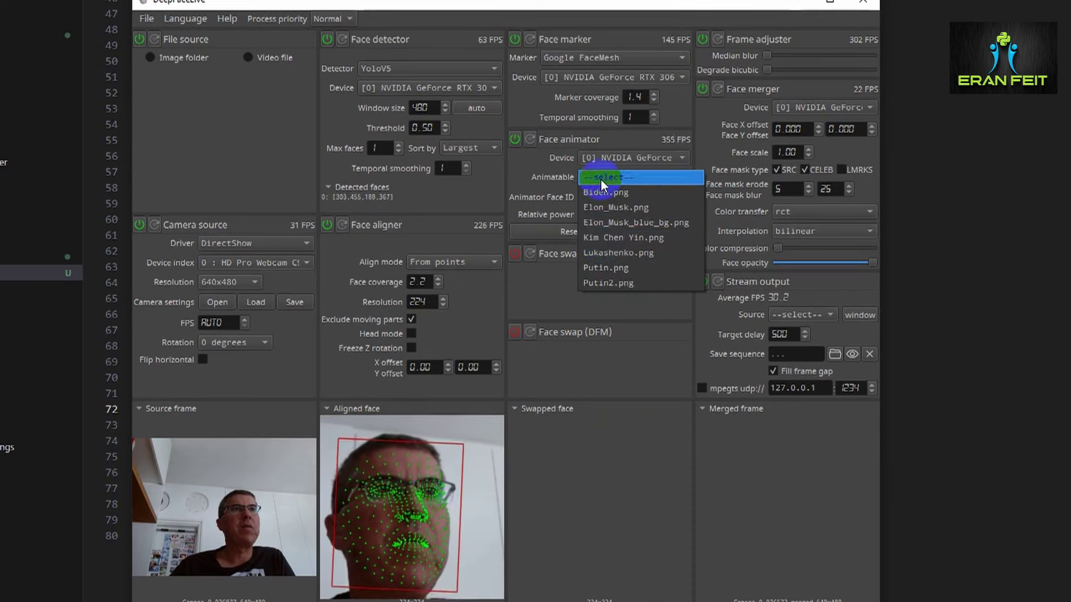
pyautogui.click(609, 266)
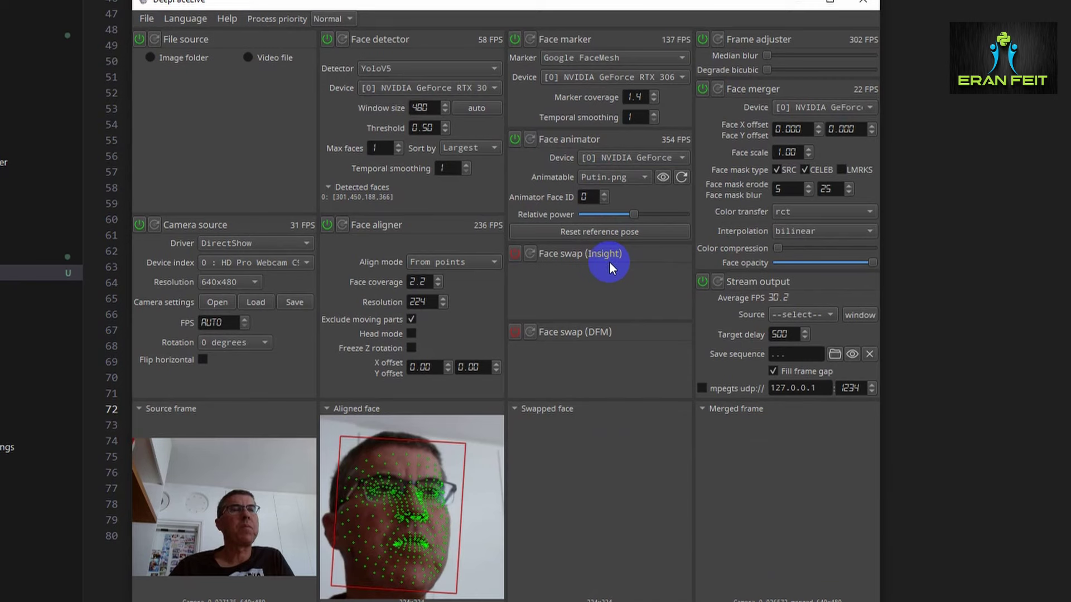